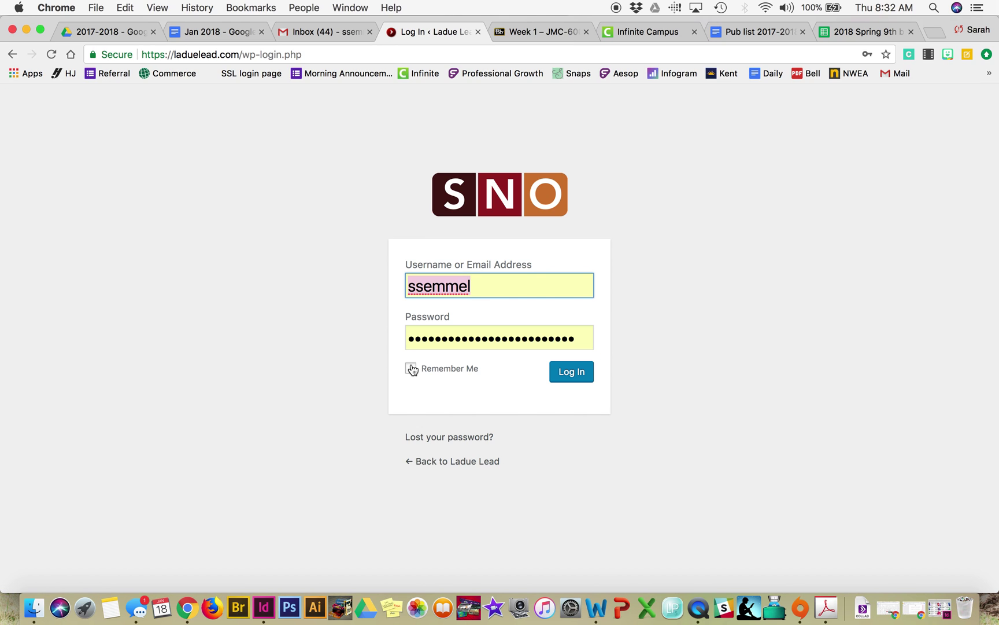
Step: Log in to laduelead.com with Remember Me checked and start a new story via Stories > New
left_click(410, 371)
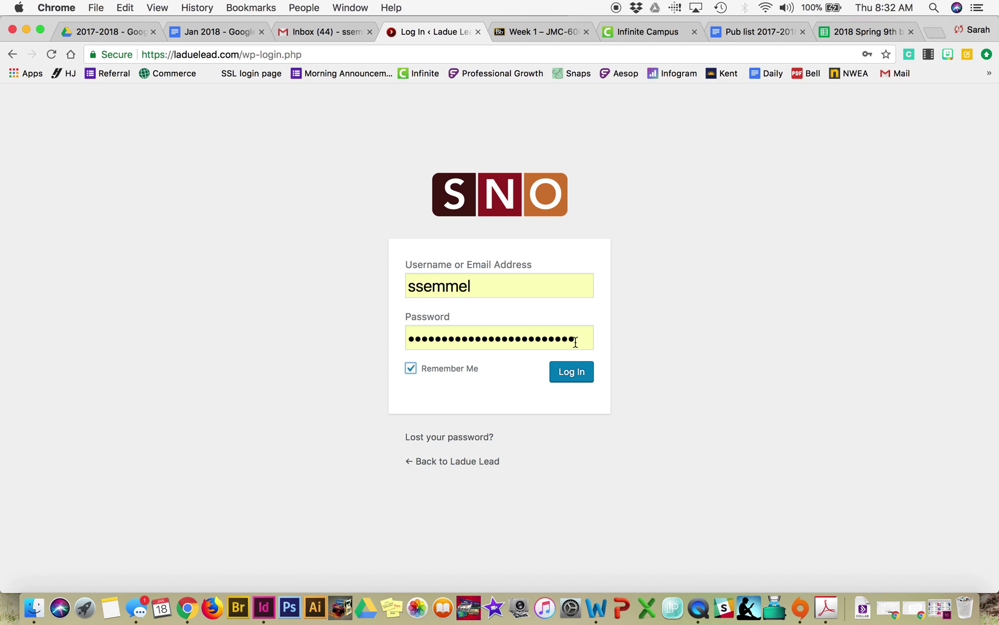
left_click(576, 343)
left_click(616, 347)
left_click(568, 375)
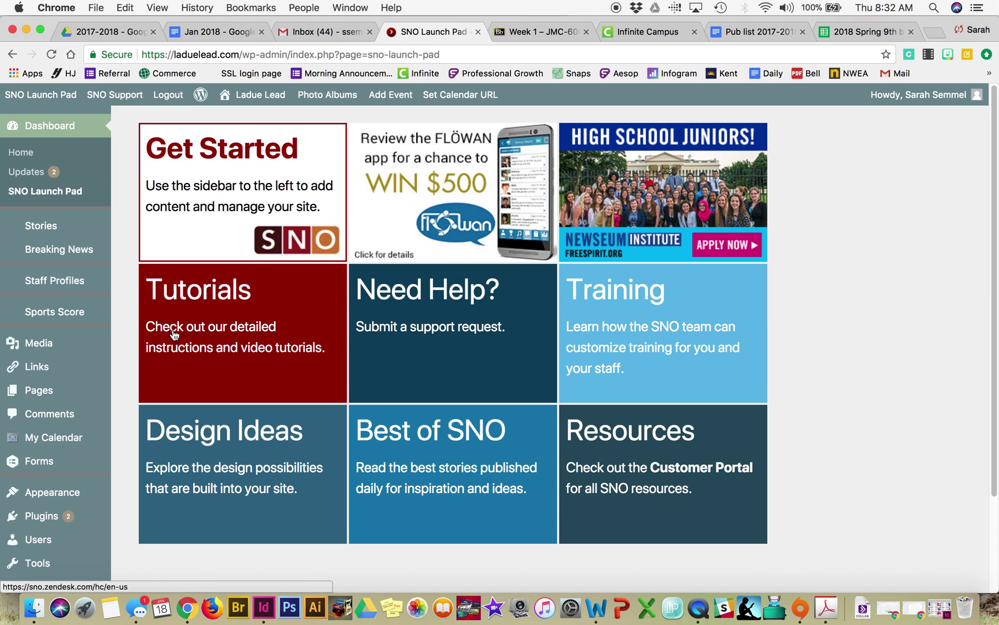
mouse_move(39, 225)
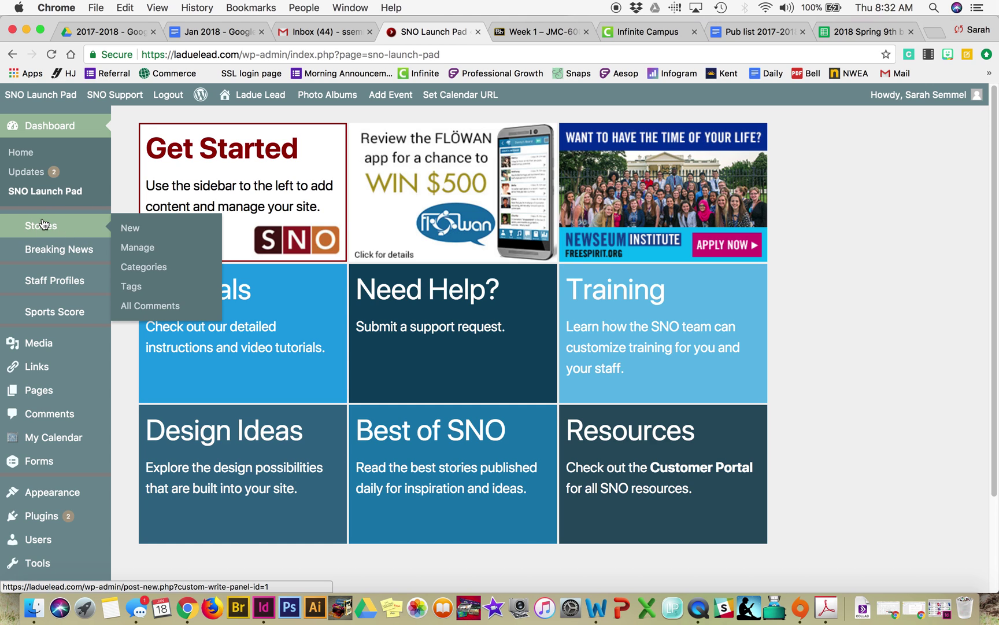
left_click(137, 230)
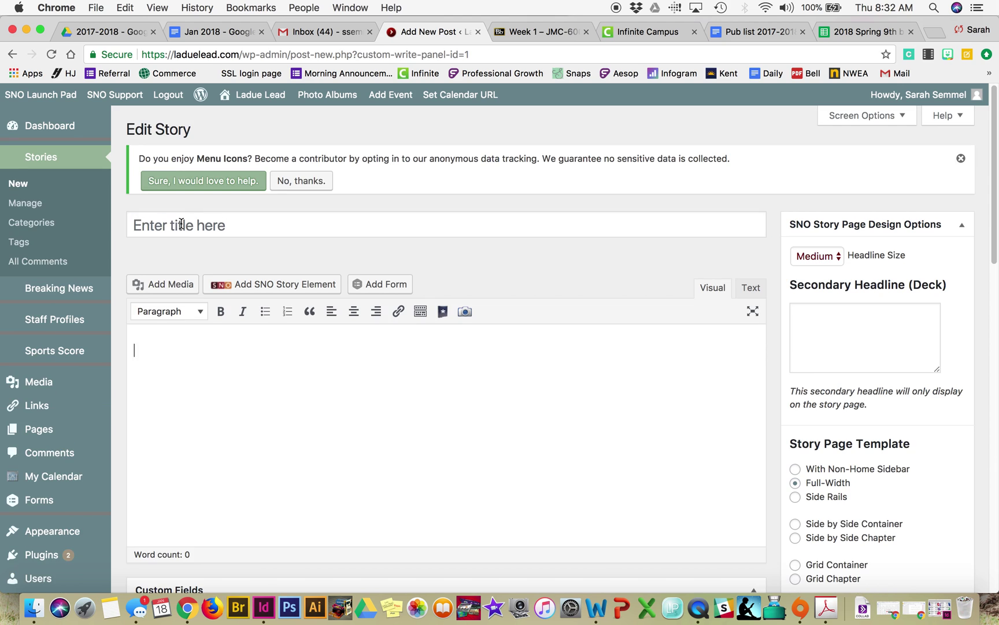
Step: Title the story 'Practical Arts holds career expo' and let it autosave as a draft
left_click(181, 224)
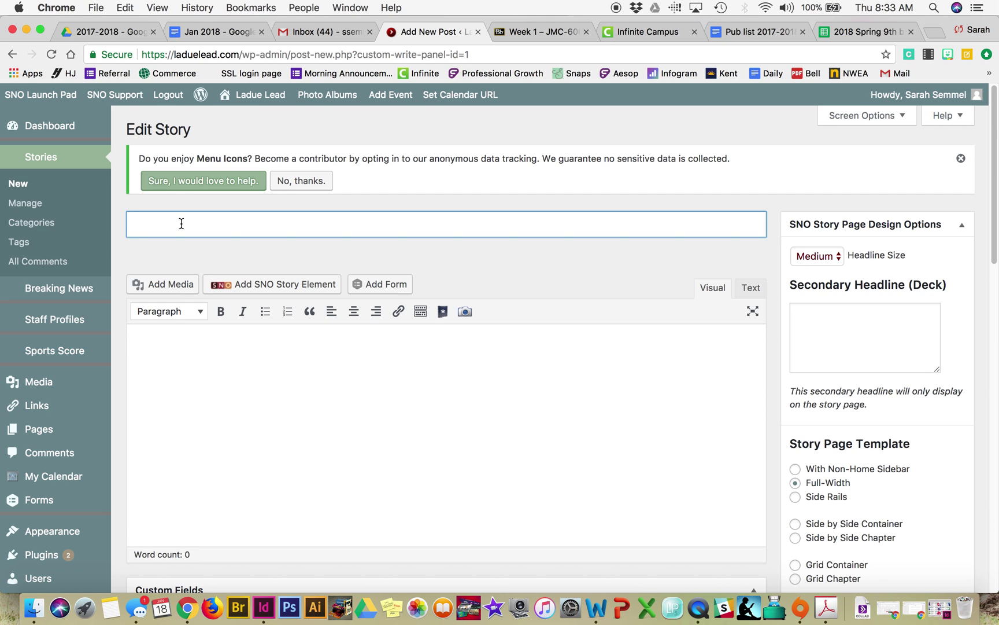
type("practical")
key("BackSpace")
key("BackSpace")
key("BackSpace")
key("BackSpace")
key("BackSpace")
key("BackSpace")
key("BackSpace")
key("BackSpace")
type("Practical Arts h")
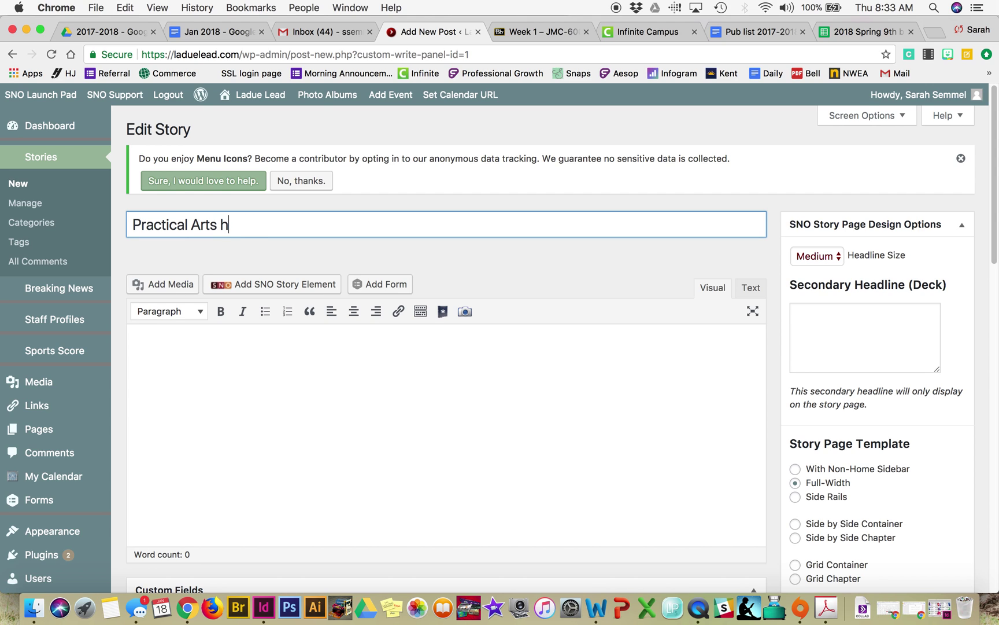
type("olds career expo")
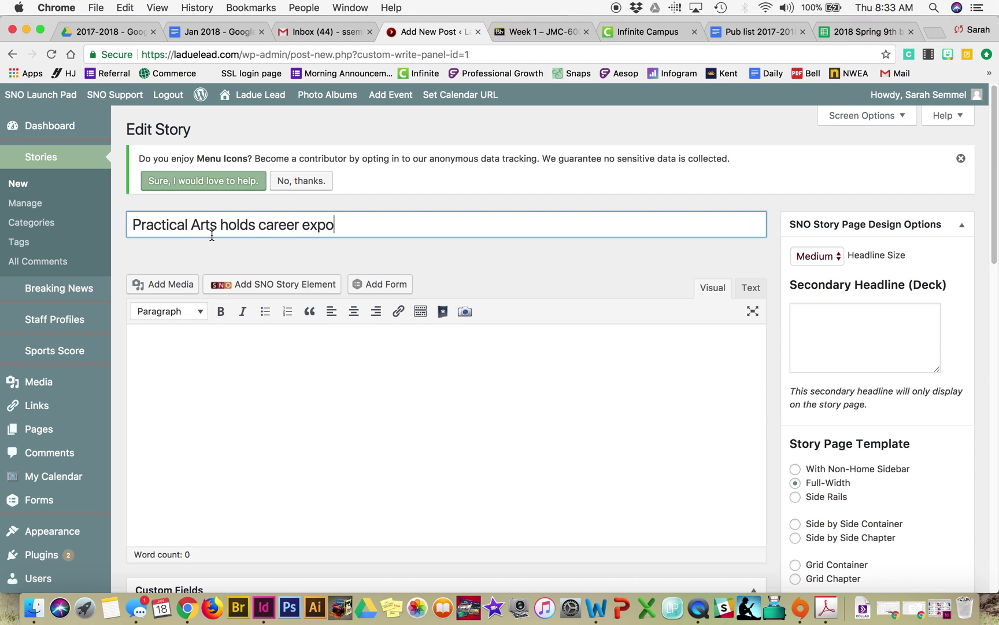
left_click(403, 428)
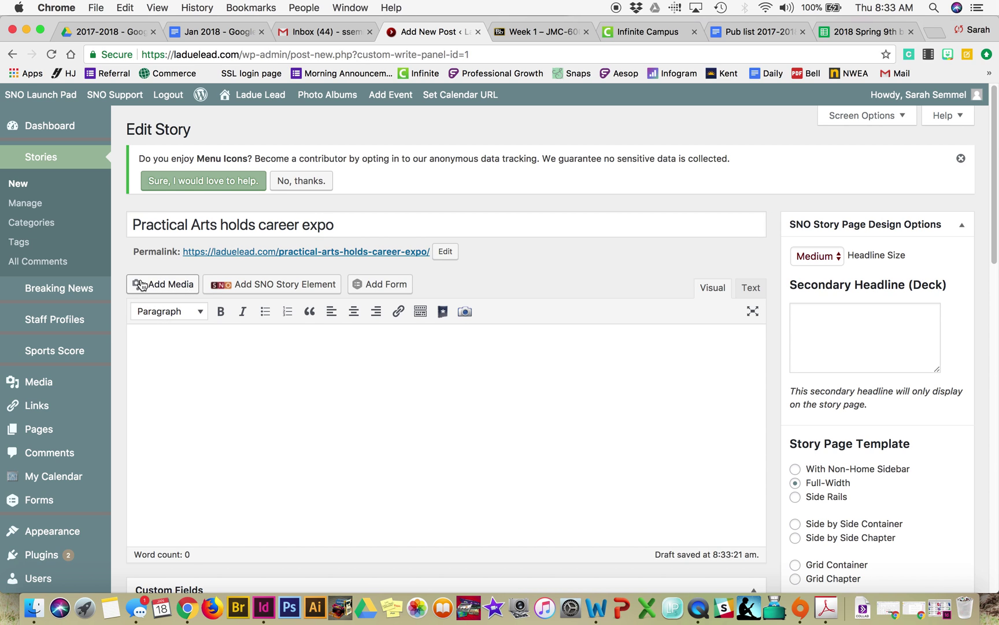
left_click(101, 31)
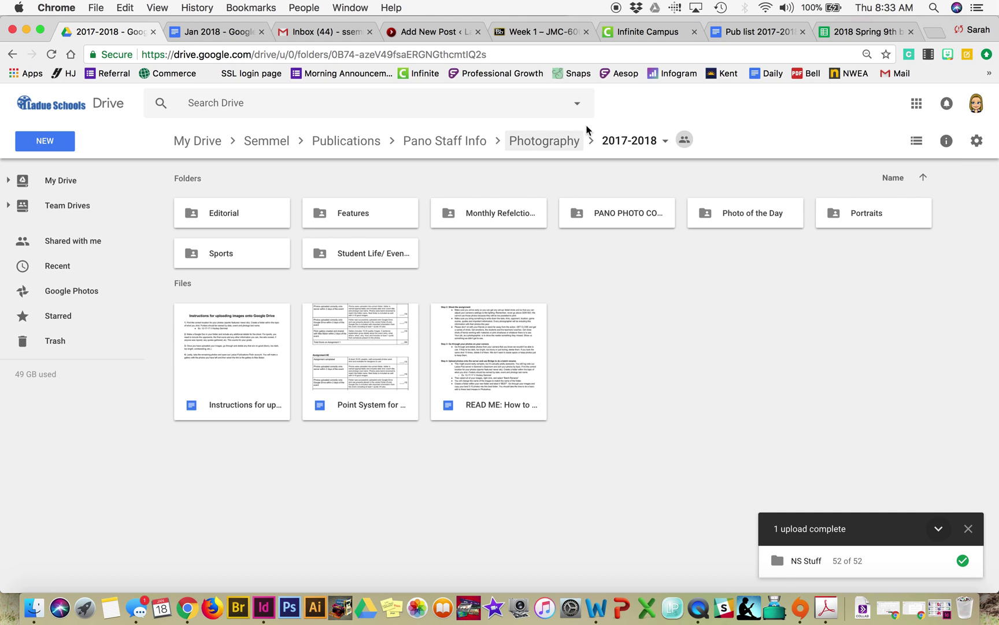
Step: In Google Drive, open Photography > 2017-2018 > Features and the student's picture folder
left_click(545, 146)
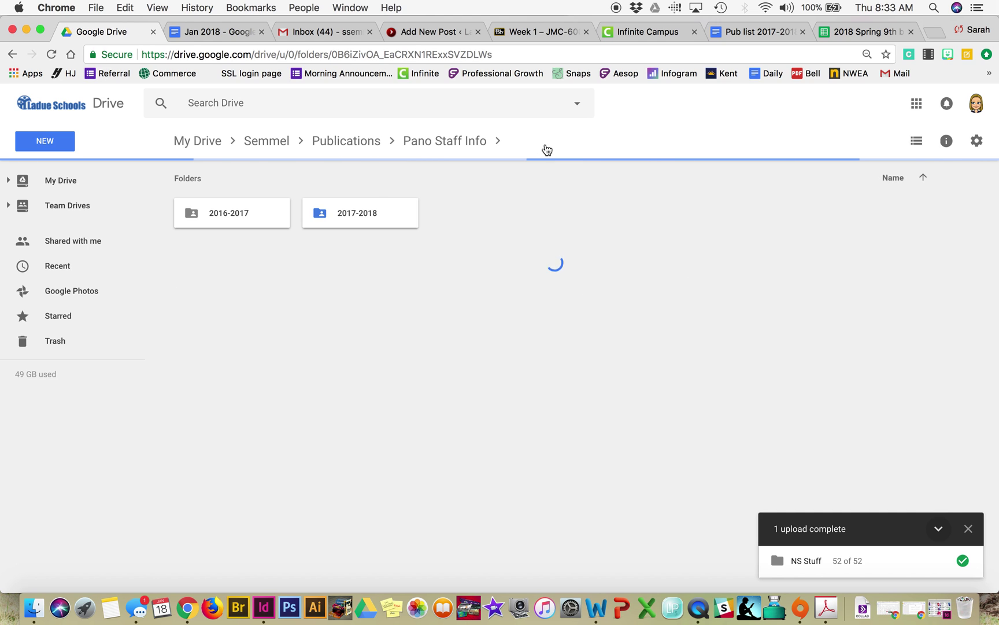
left_click(377, 216)
double_click(378, 214)
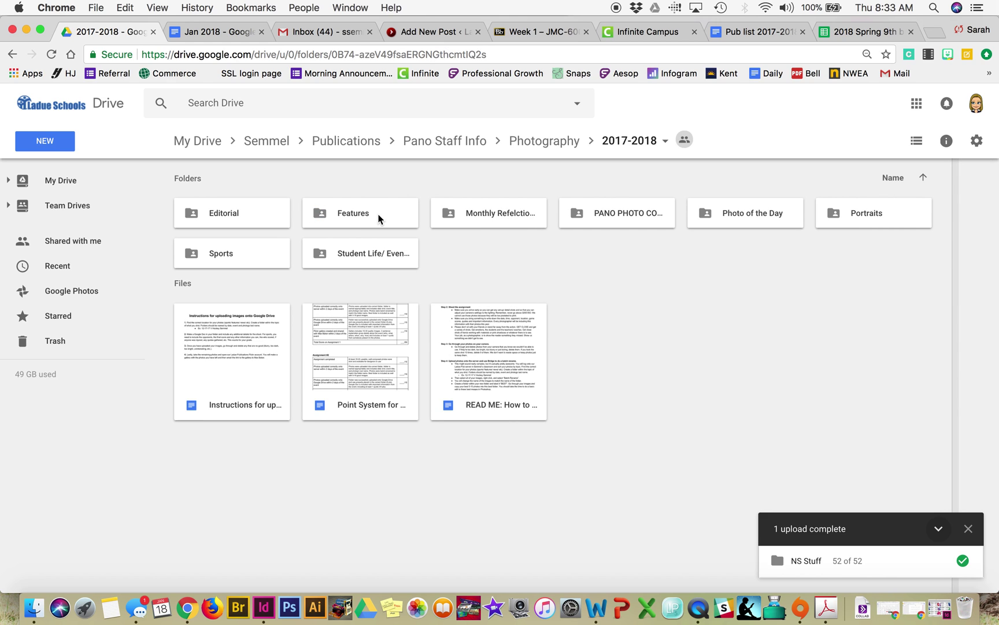
double_click(377, 223)
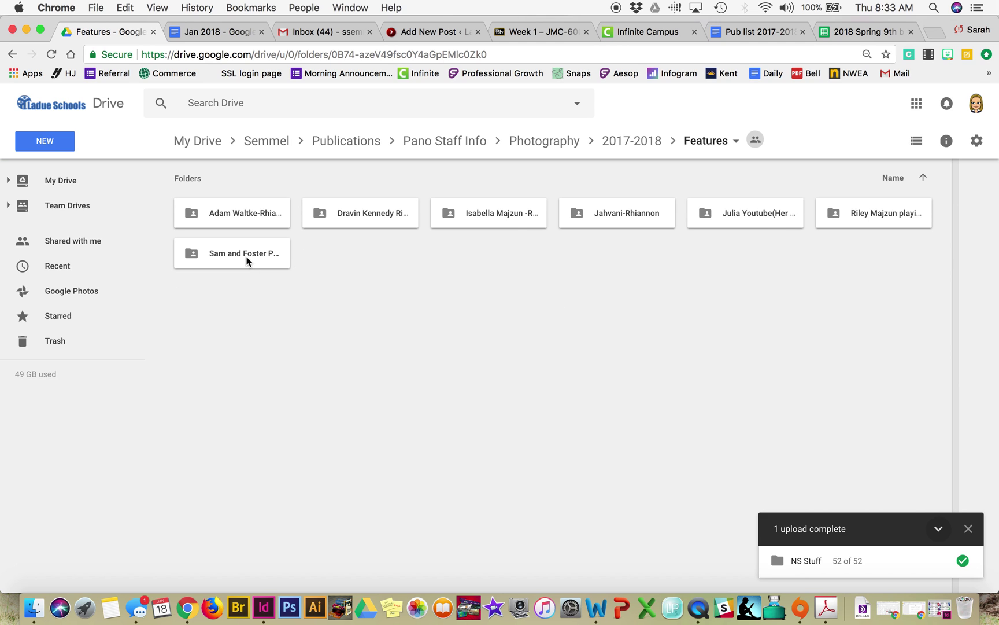
double_click(731, 216)
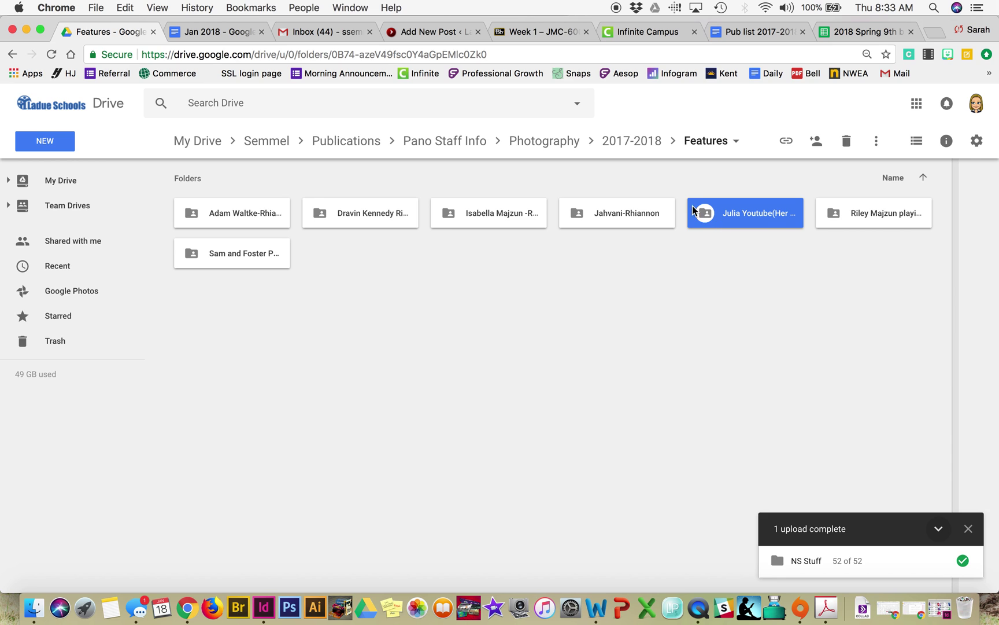
double_click(265, 212)
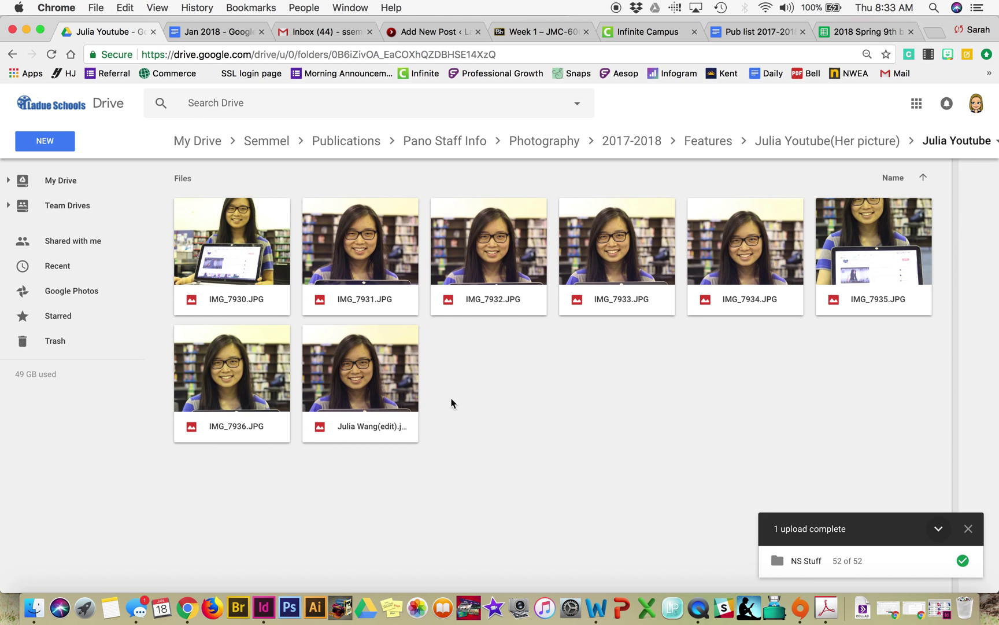
Step: Download IMG_7930, IMG_7932, IMG_7934 and IMG_7935 together as a zip
left_click(366, 288)
left_click(651, 238, "super")
left_click(553, 342)
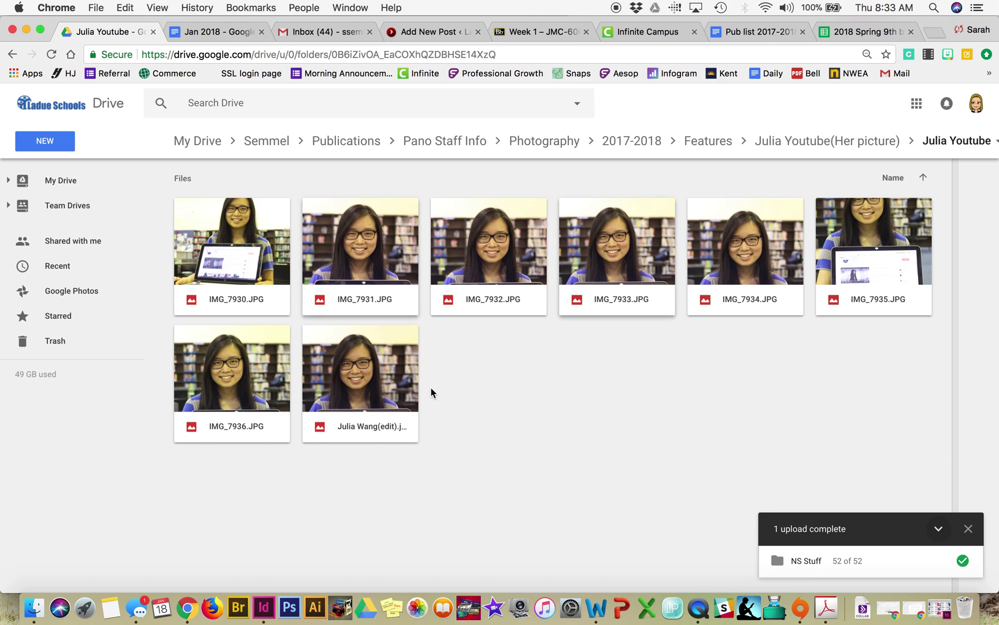
left_click(219, 272)
left_click(489, 255, "super")
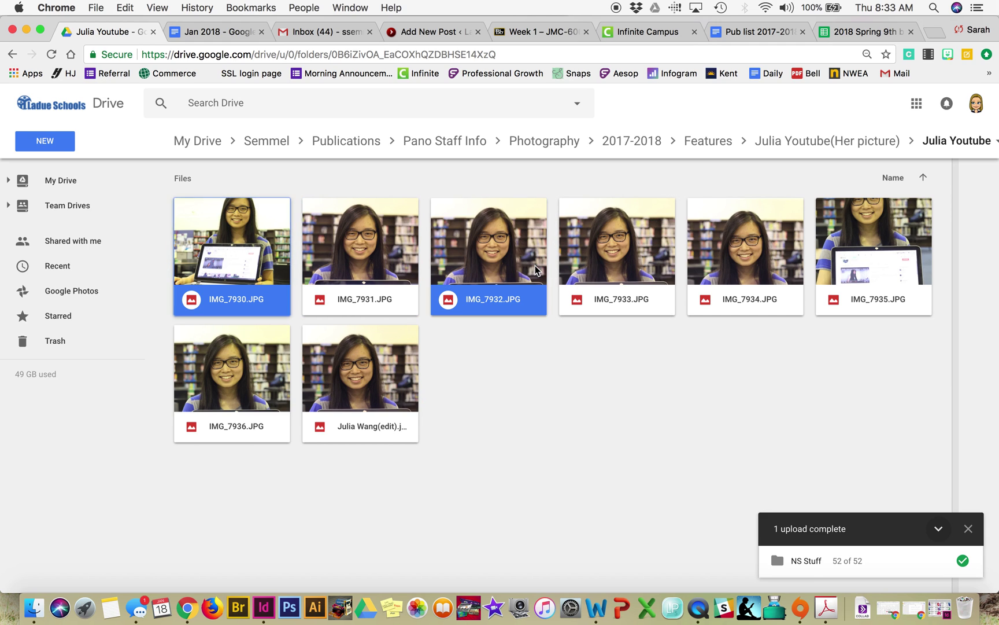
left_click(761, 276, "super")
left_click(876, 260, "super")
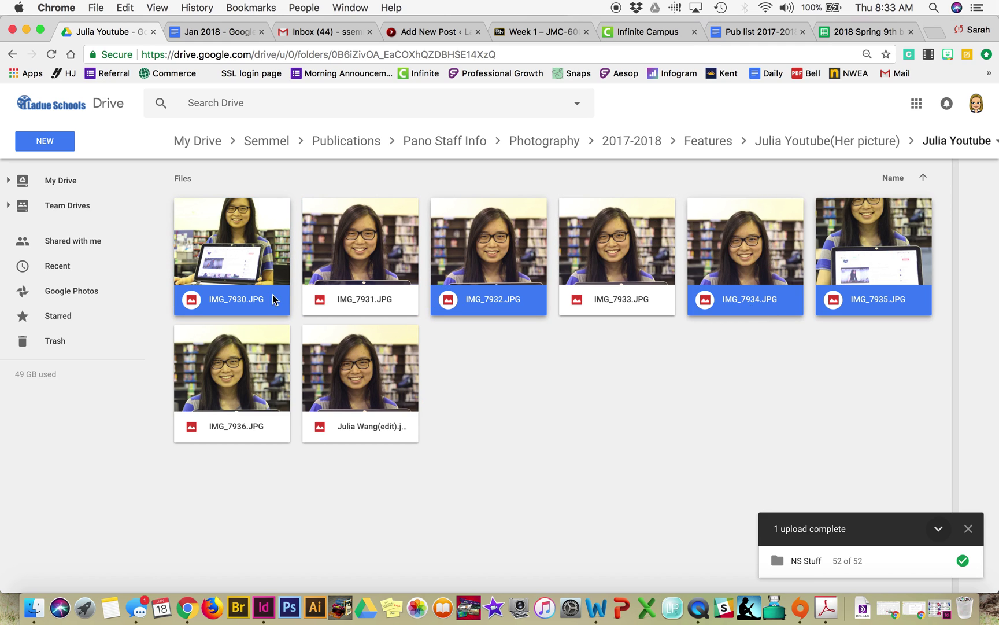
right_click(481, 254)
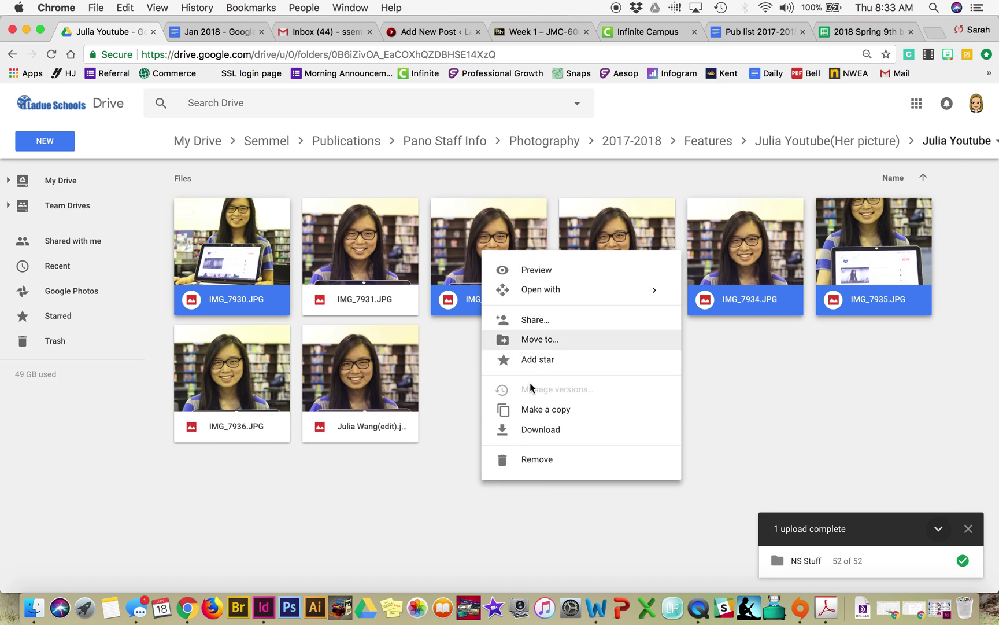
left_click(538, 431)
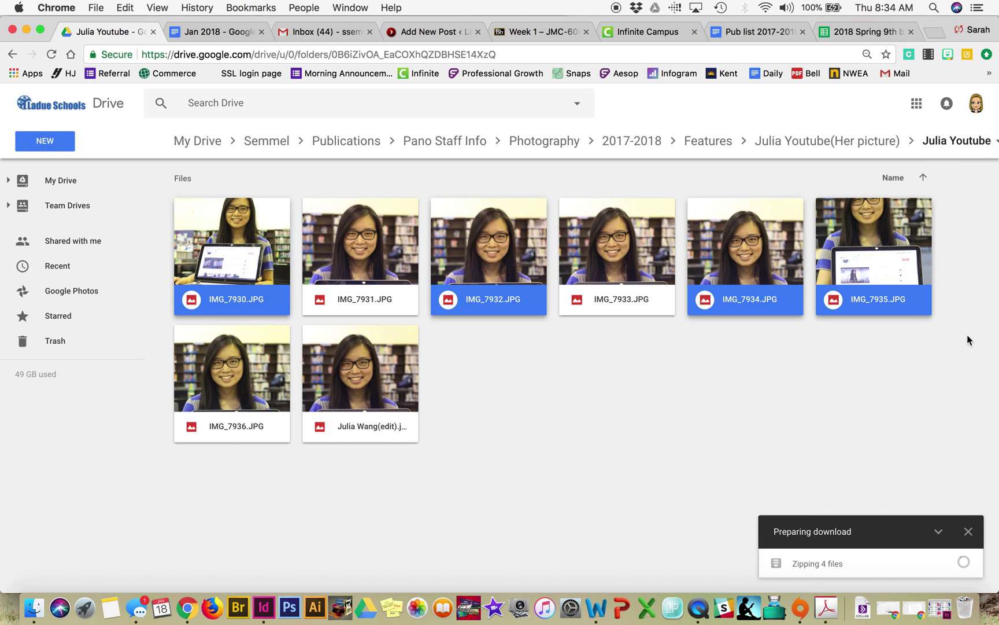
Step: Resize the browser back to full width and return to the WordPress story draft
left_click_drag(997, 332, 552, 335)
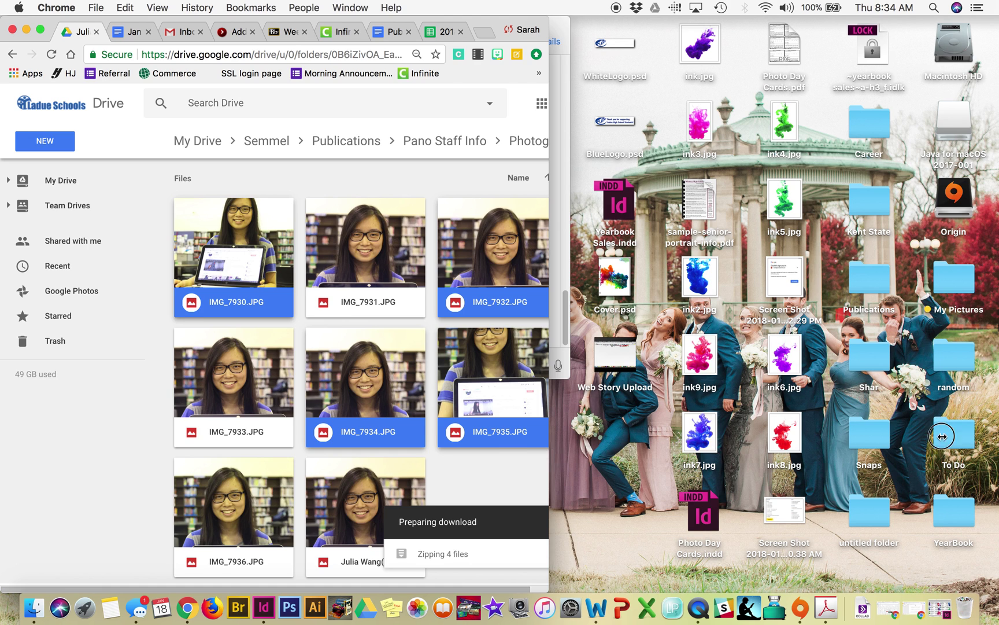
left_click_drag(550, 460, 996, 419)
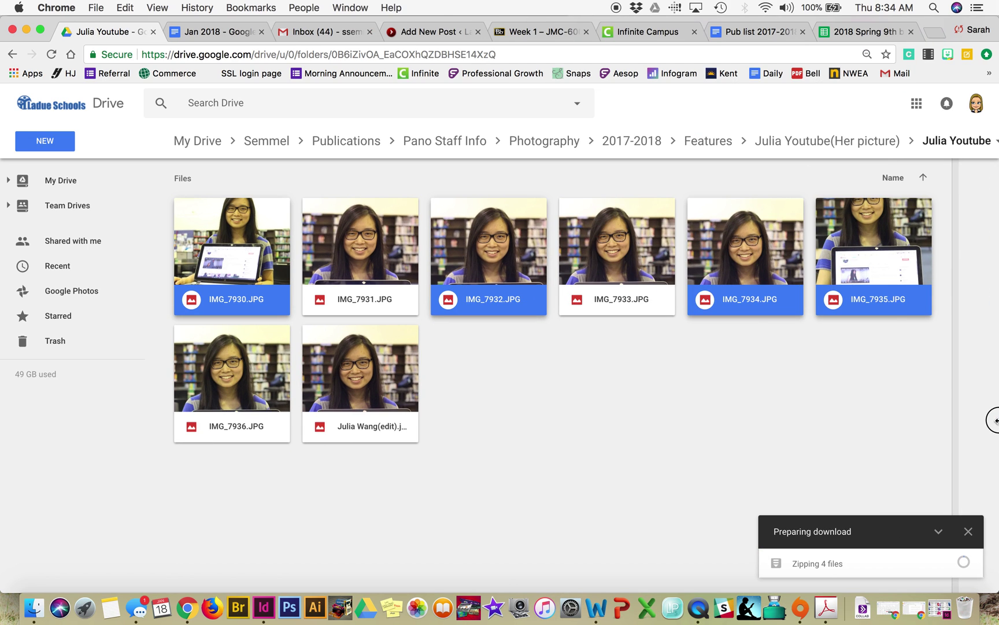
left_click(427, 32)
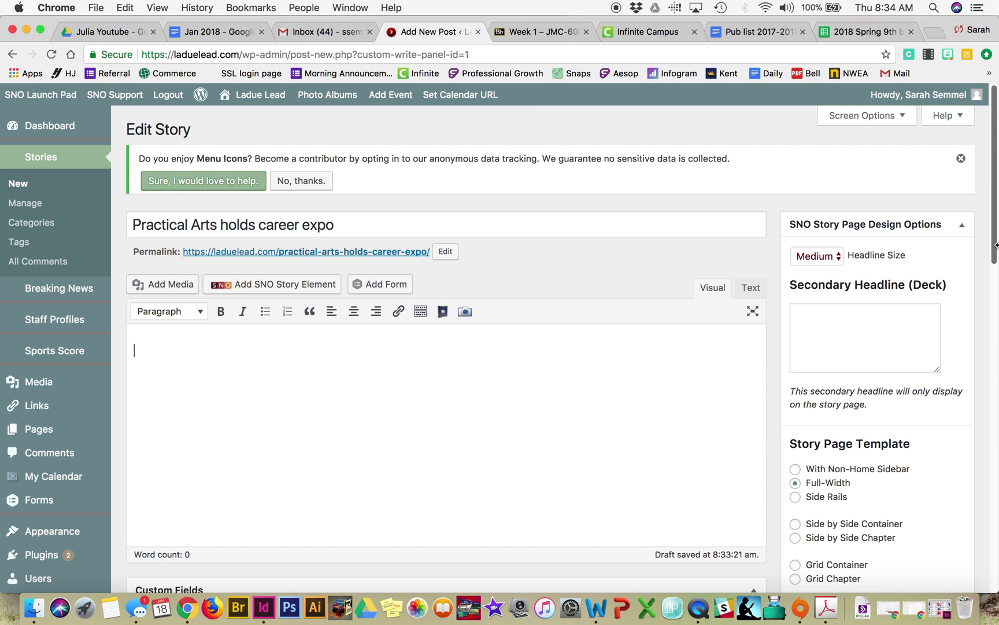
Step: Open Create Gallery in the story's media library and switch to uploading files
left_click_drag(995, 334, 472, 277)
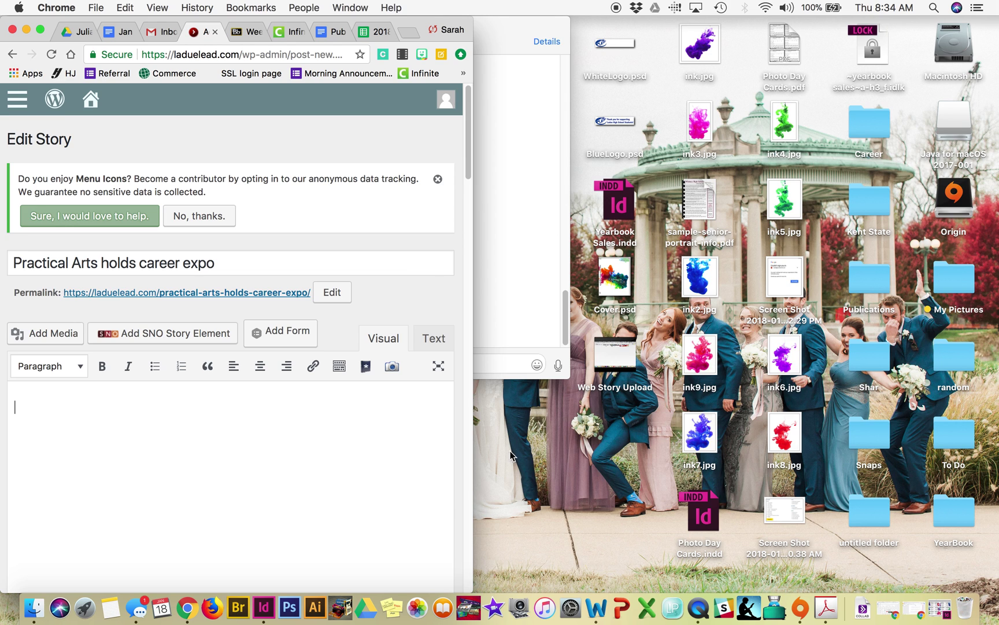
double_click(471, 414)
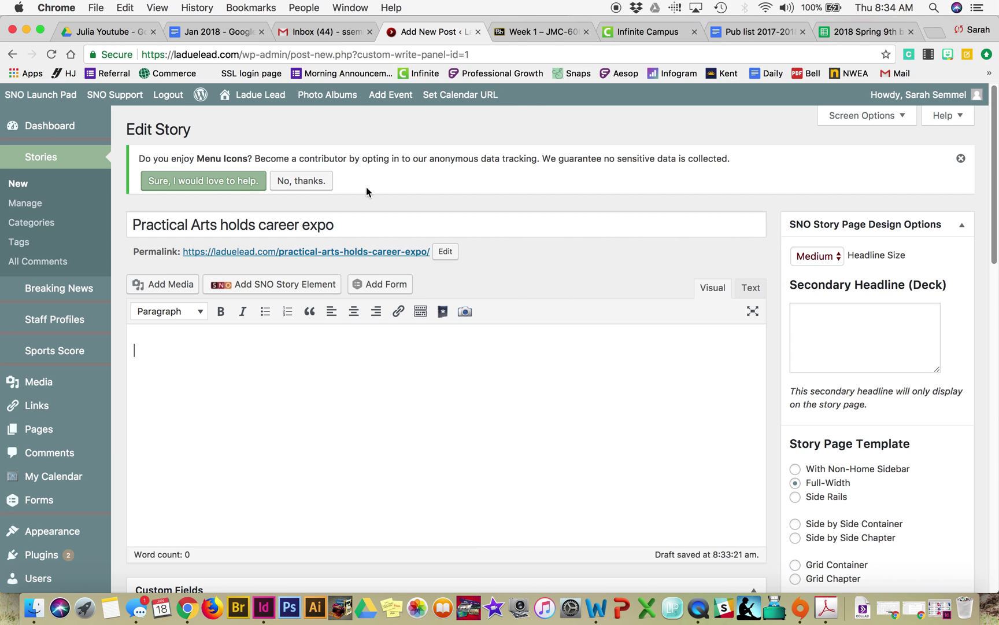
left_click(155, 286)
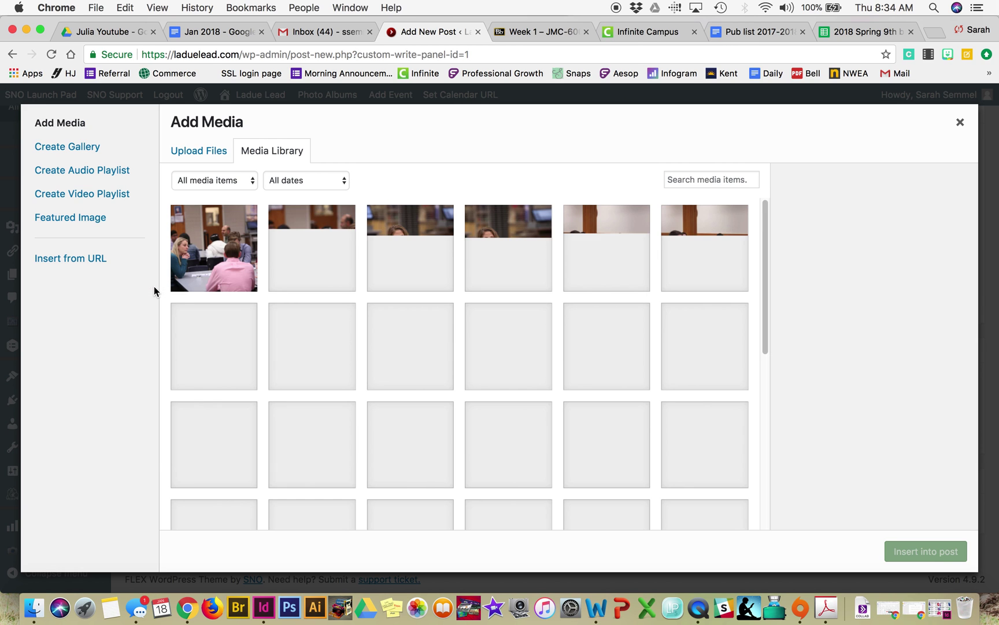
left_click(84, 148)
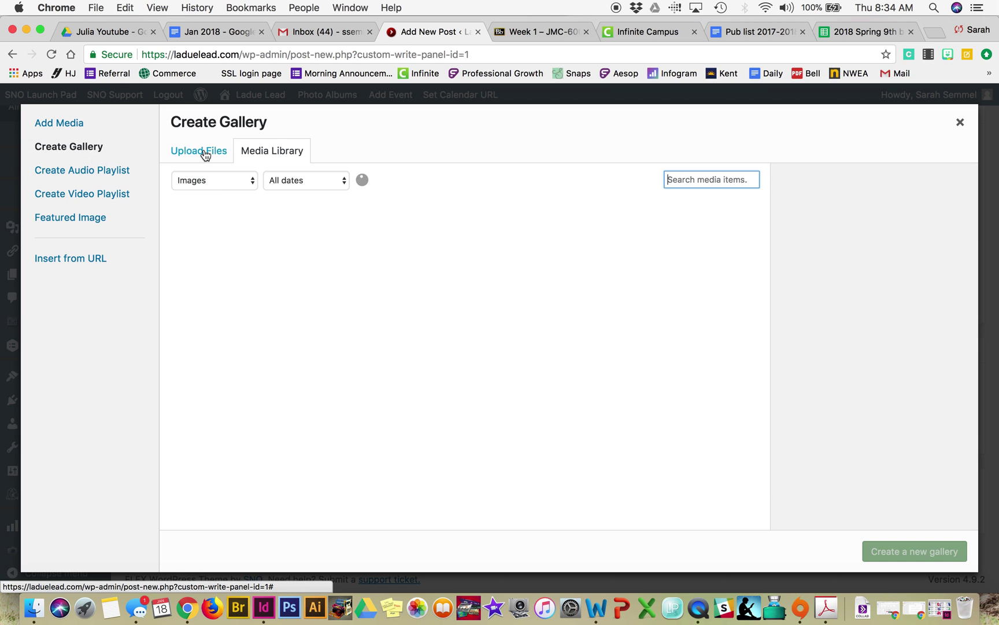
left_click(204, 154)
Step: Upload IMG_0119, IMG_0124, IMG_0127, IMG_0130 and IMG_0132 from the Desktop Career folder
left_click(592, 348)
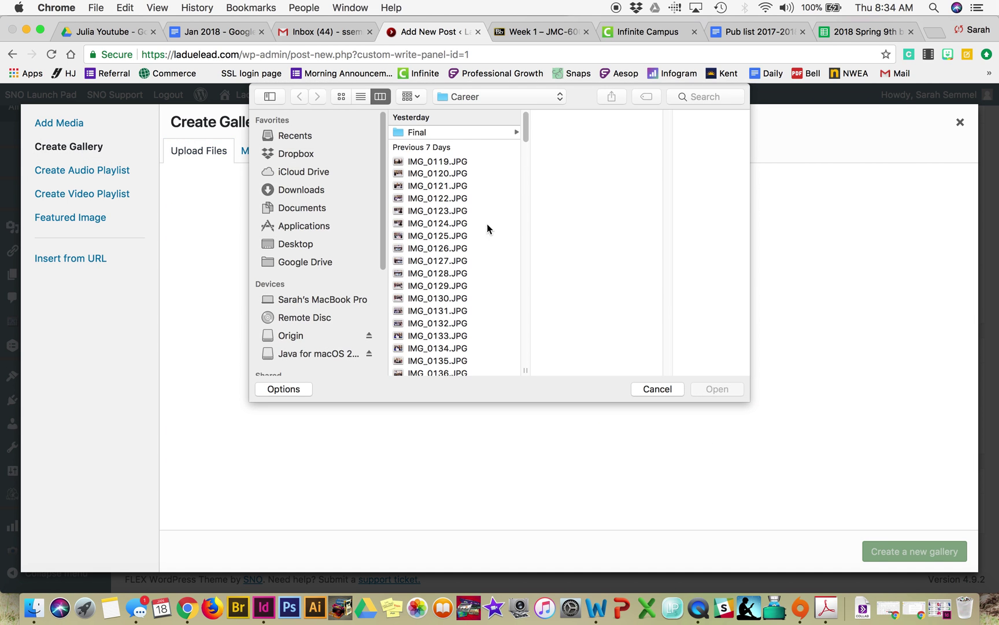
left_click(297, 244)
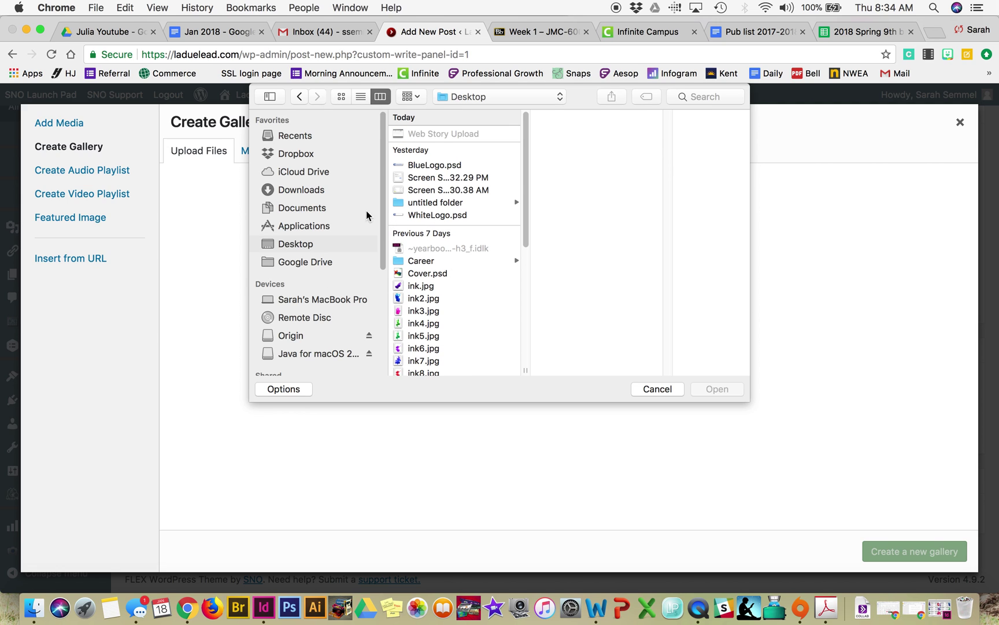
left_click(311, 191)
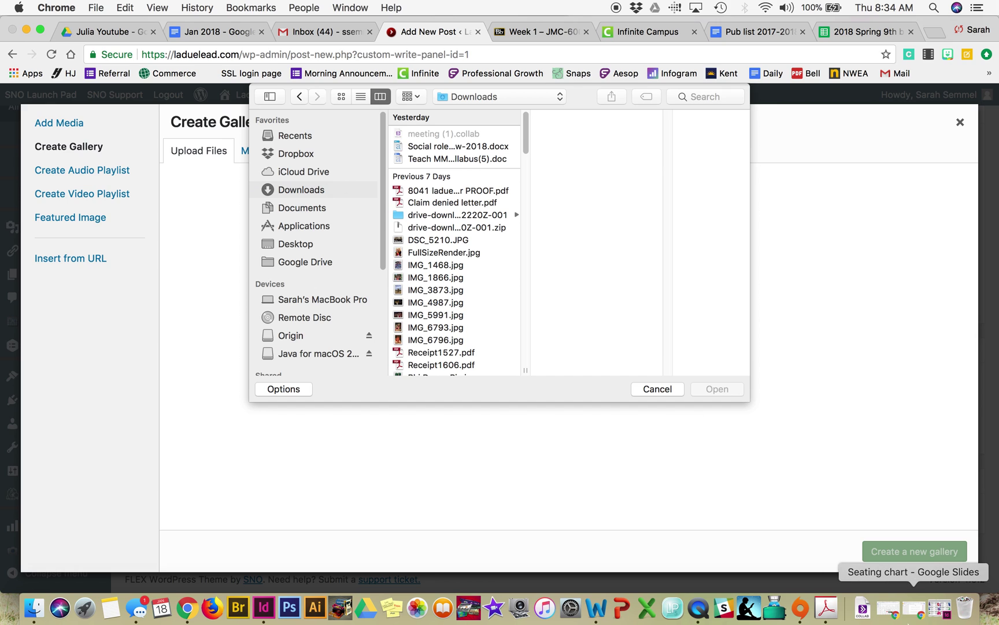
left_click(308, 244)
left_click(436, 264)
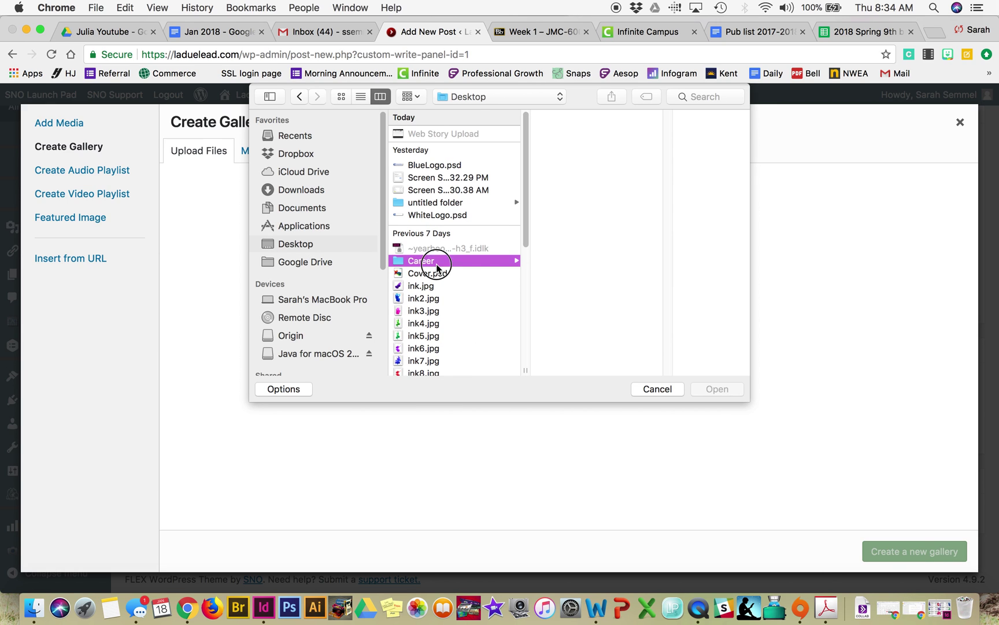
left_click(603, 167)
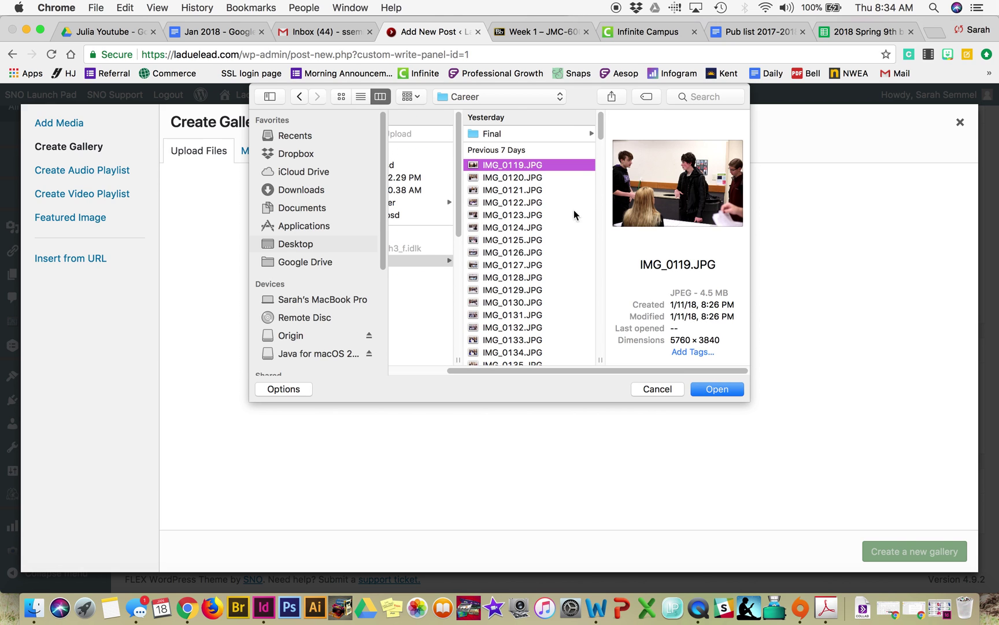
left_click(541, 227, "super")
left_click(533, 327, "super")
left_click(527, 268, "super")
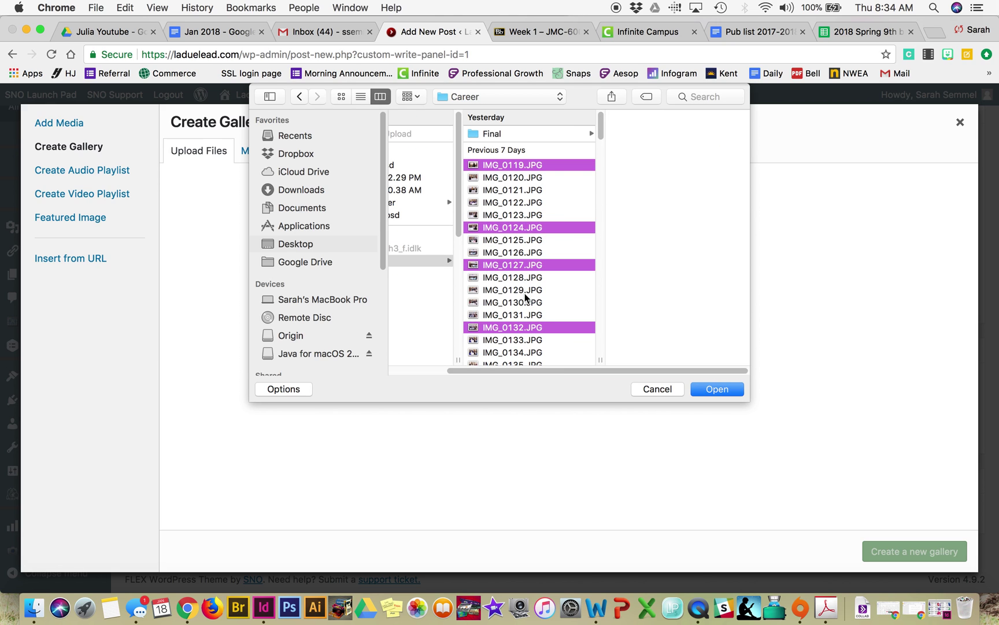
left_click(525, 301, "super")
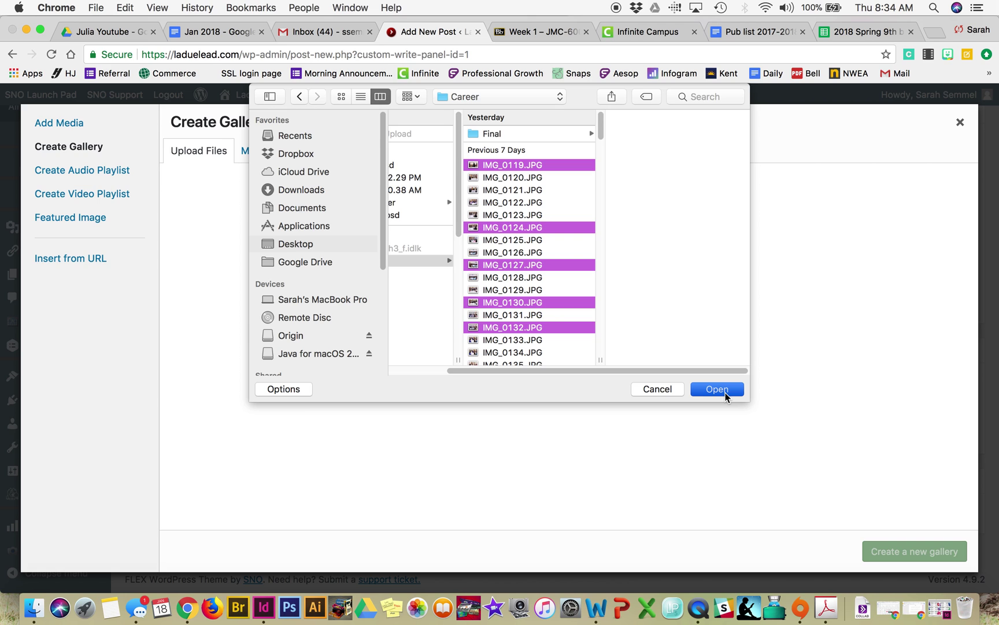
left_click(717, 389)
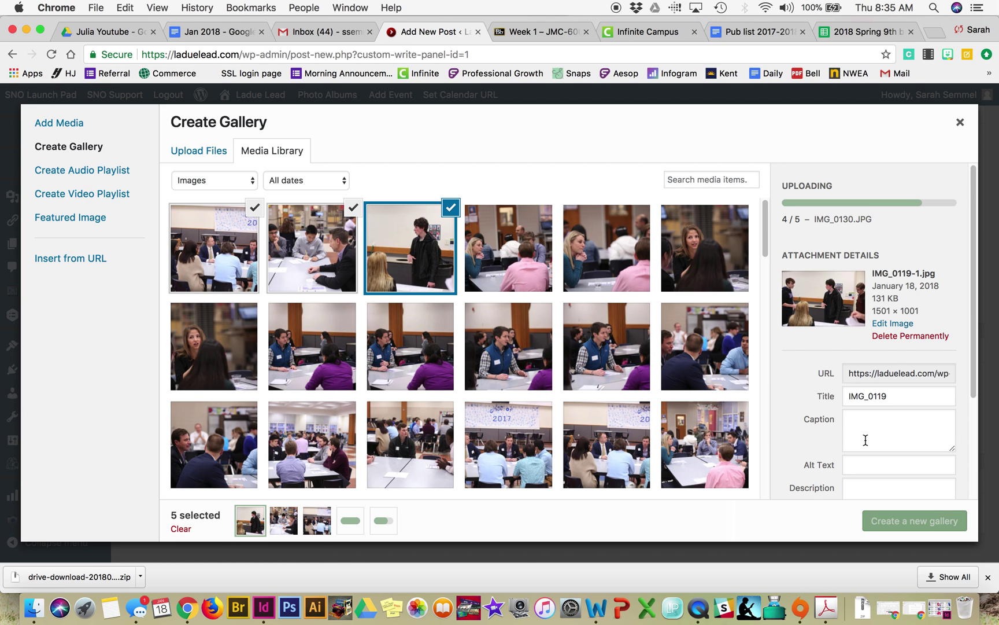
Step: Select IMG_0119's Caption field while the five career photos finish uploading
left_click(878, 425)
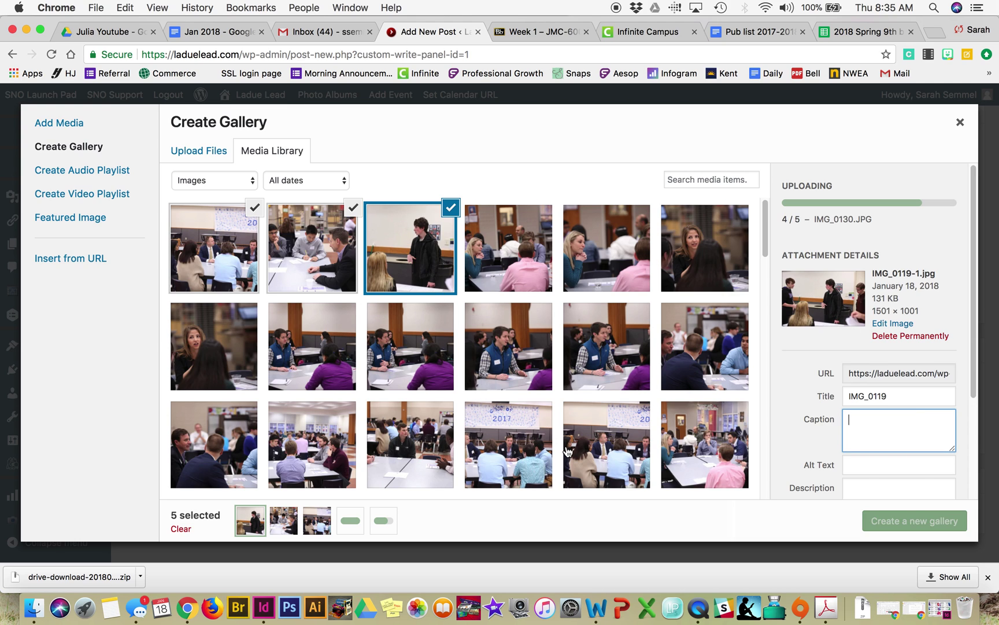
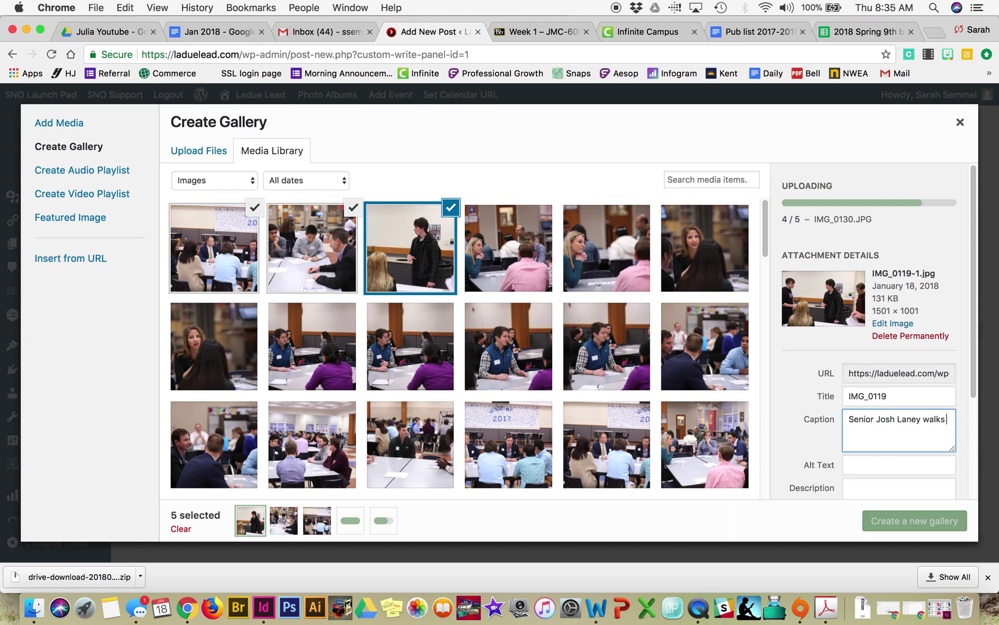
Step: Caption IMG_0119 with a line about a senior walking into the career fair on Friday Jan
type(" into the cae")
type("eer fair")
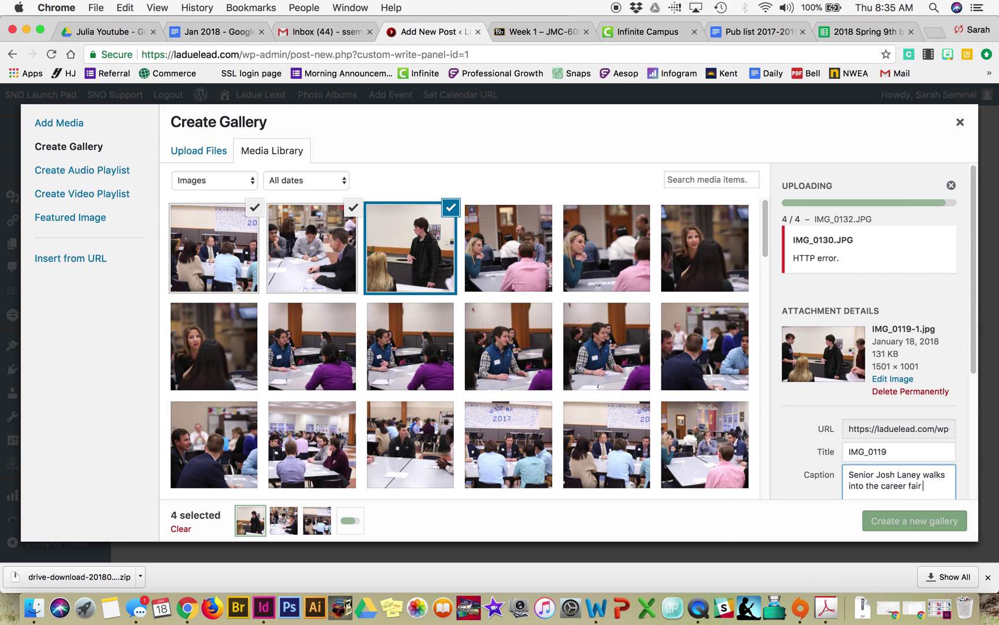
type(" on Friday Hanu")
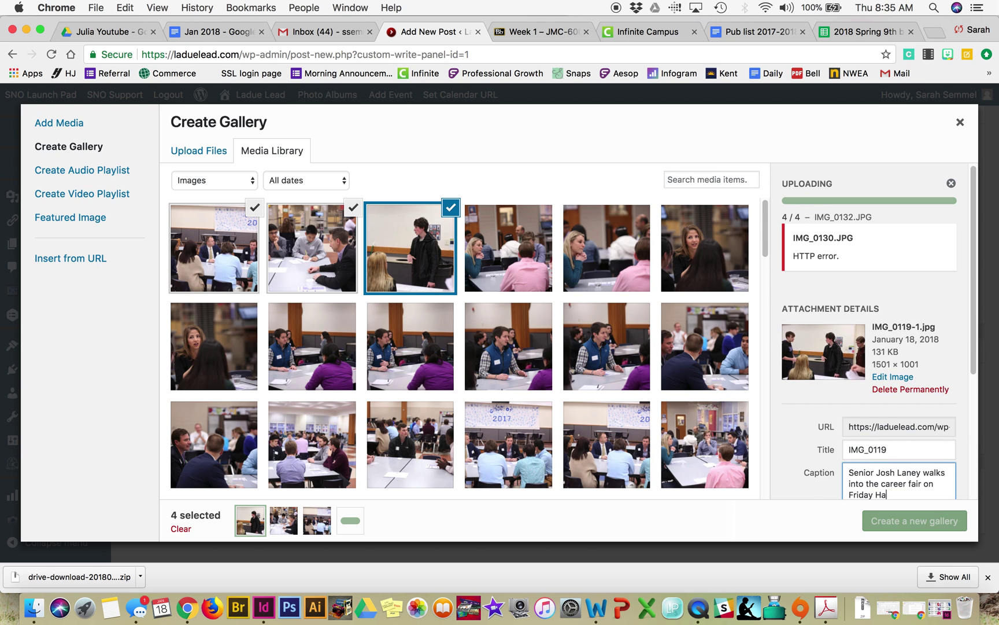
key("BackSpace")
key("BackSpace")
type("Jan. 14.")
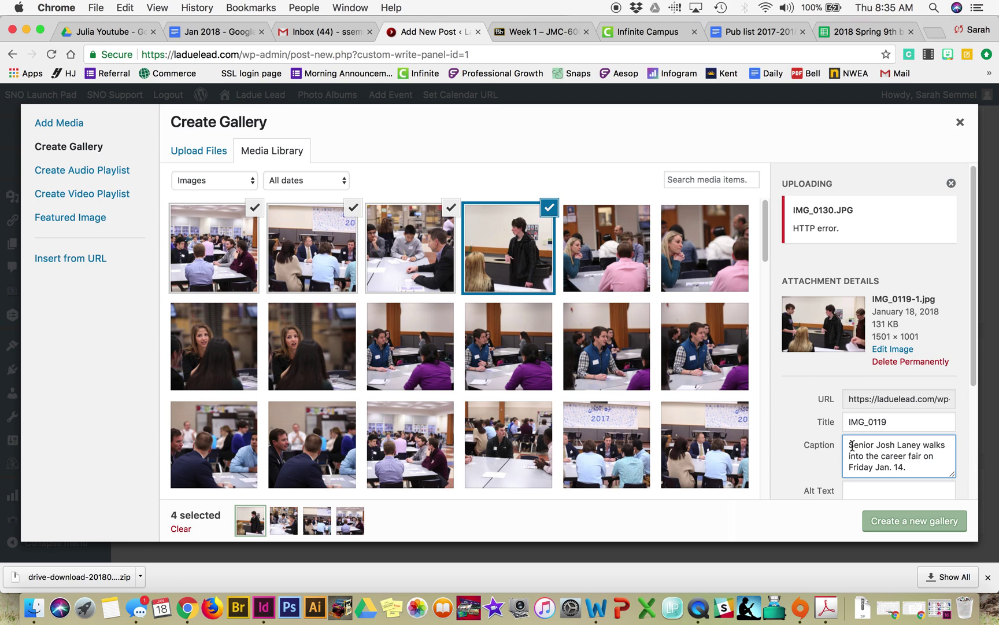
Step: Prepend 'The Practical Arts Department hosted a career expo for students on Friday Jan. 13.' and copy the caption
type("The Practi")
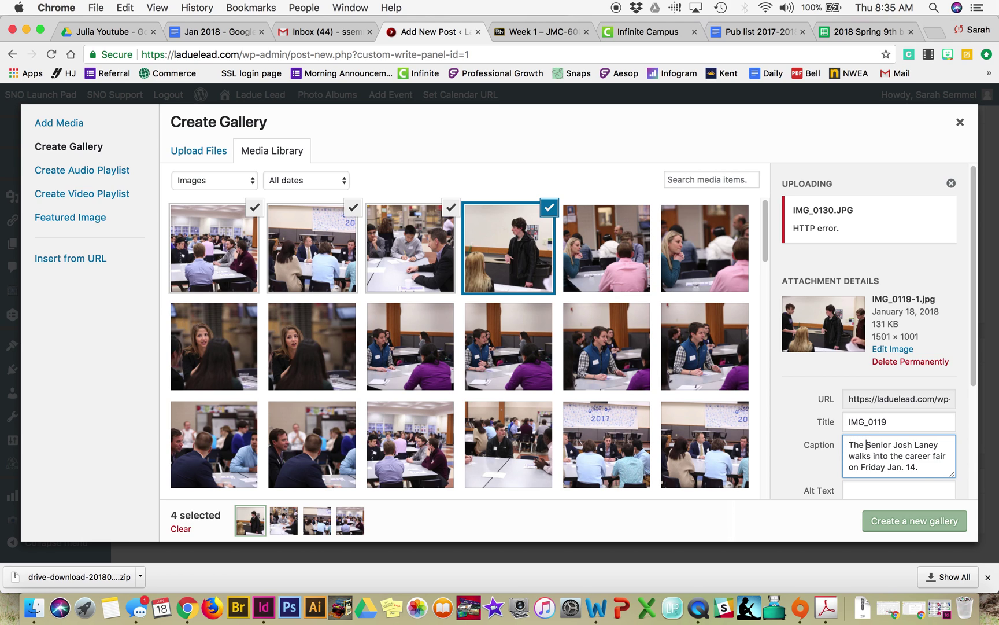
type("cal Arts De")
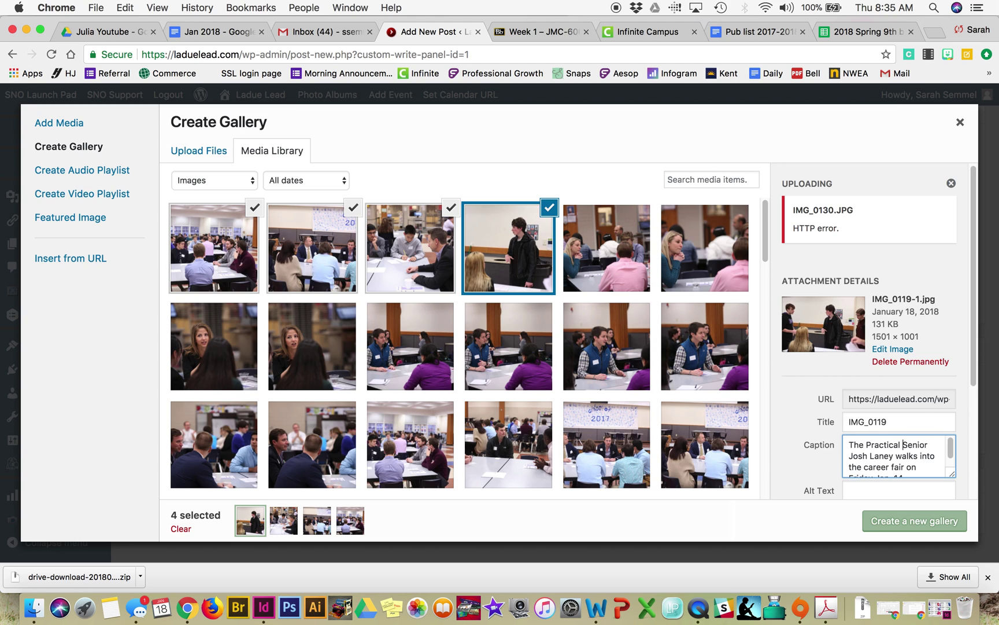
type("partment hosted ")
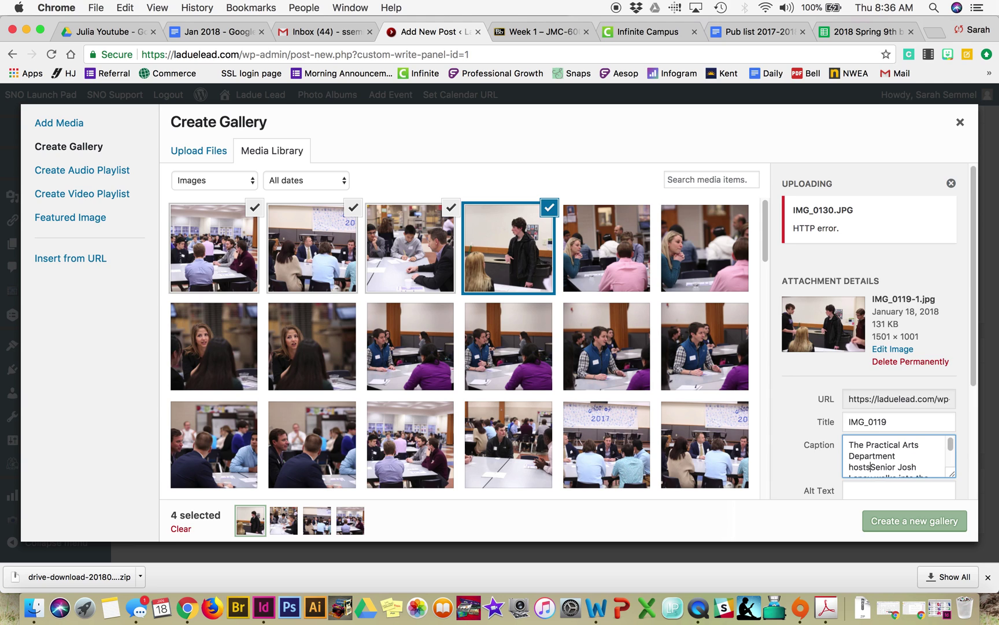
type("a career expo for students on F")
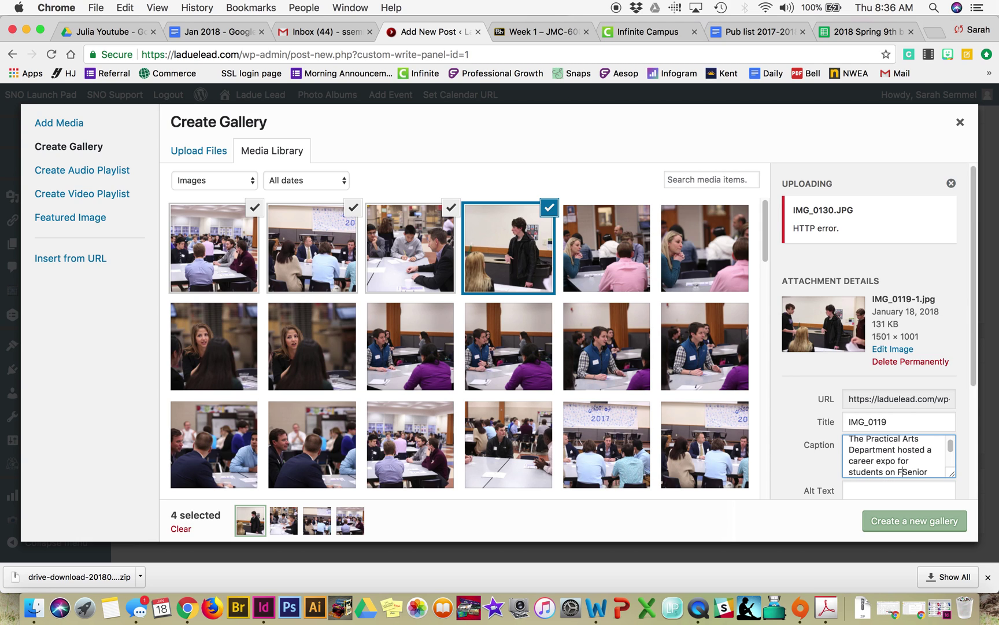
type("riday Jan. ")
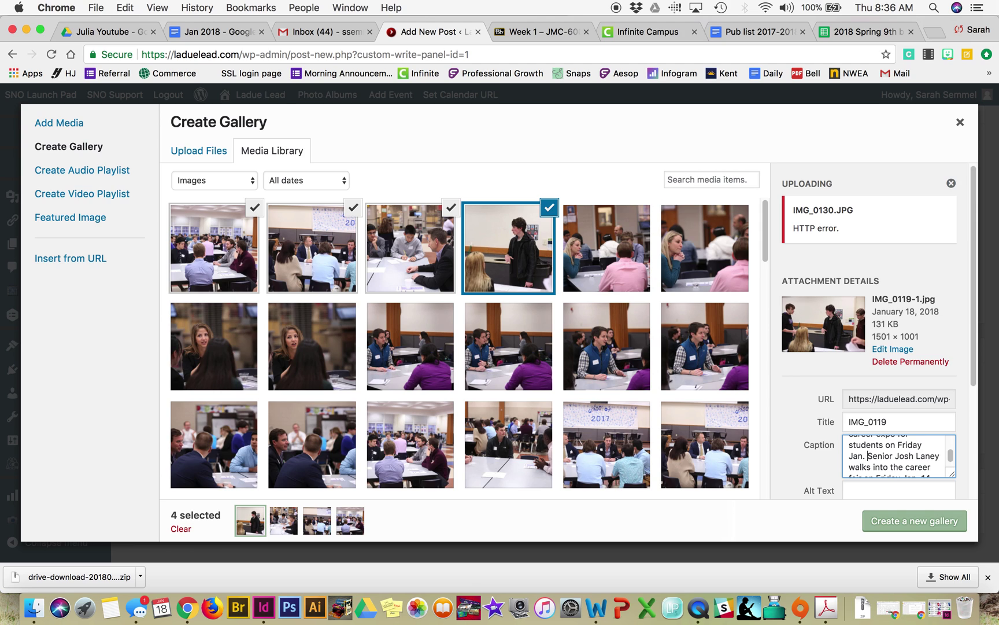
type("13.")
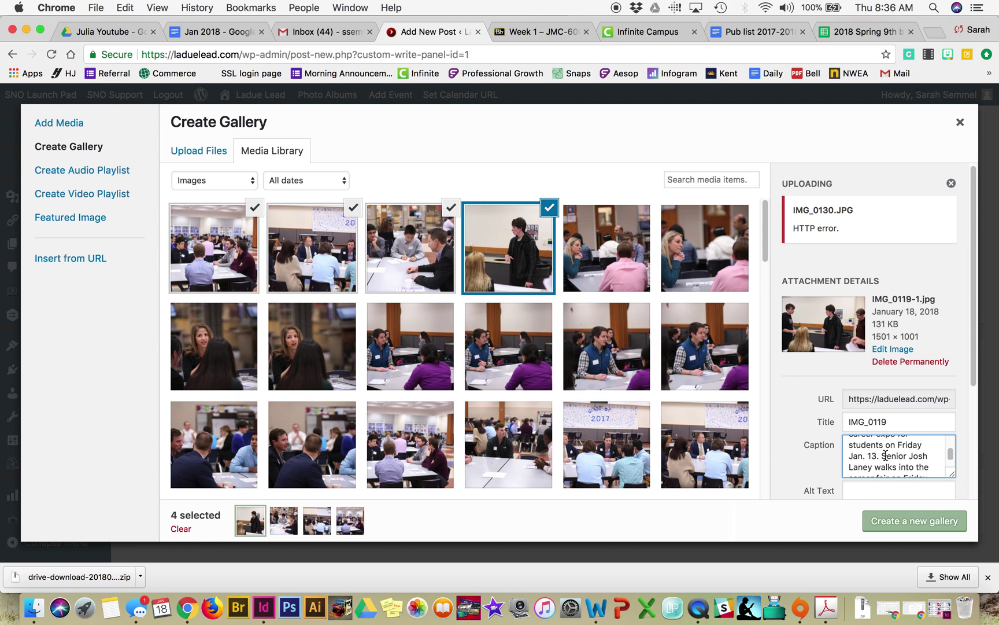
key("super+a")
key("super+c")
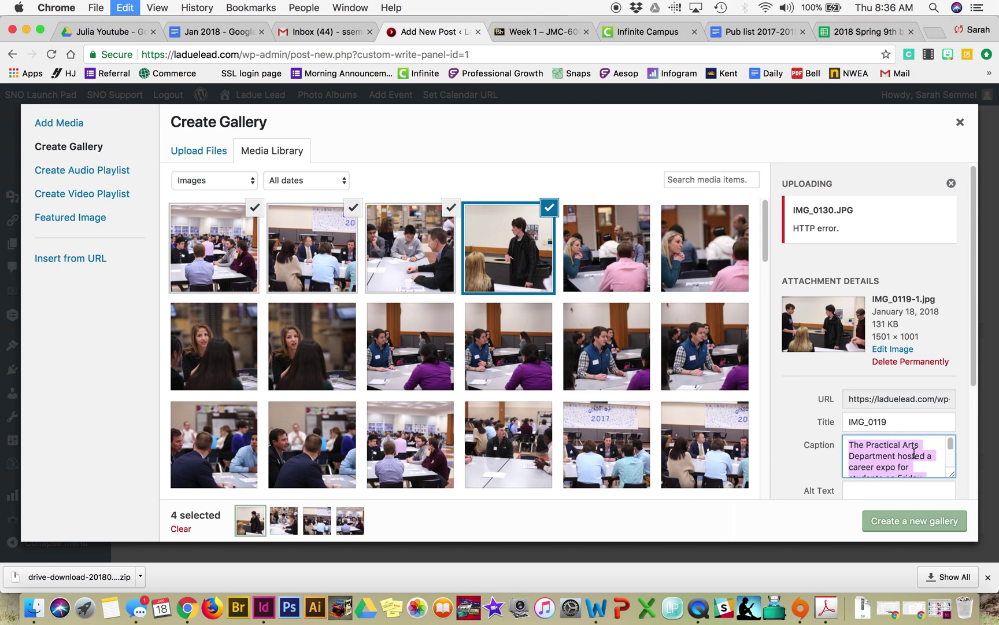
Step: Paste the same caption into IMG_0124, IMG_0127 and IMG_0132
scroll(913, 452, "down", 5)
left_click(410, 242)
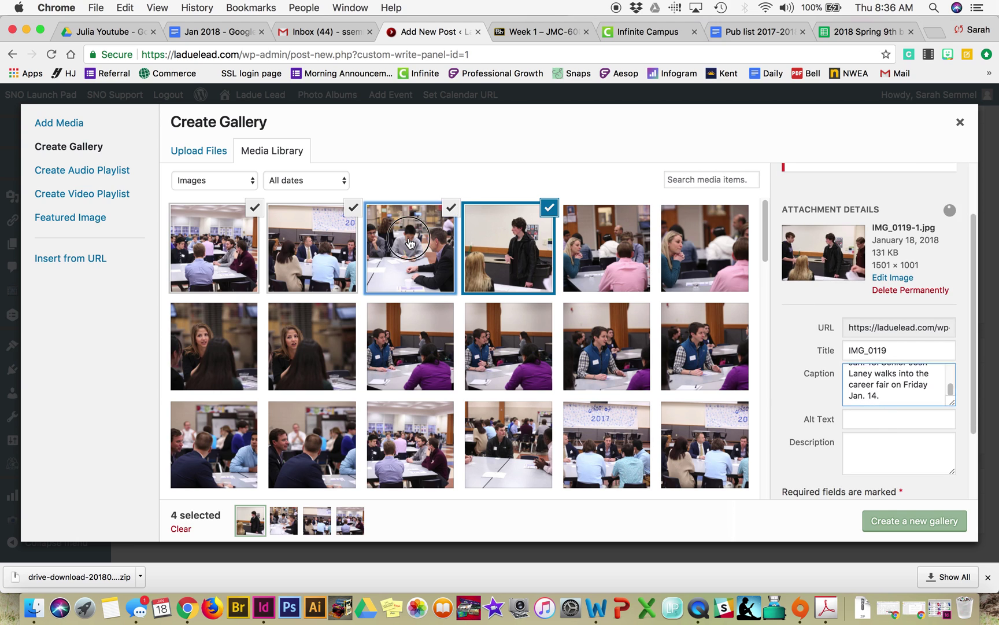
left_click(877, 372)
key("super+v")
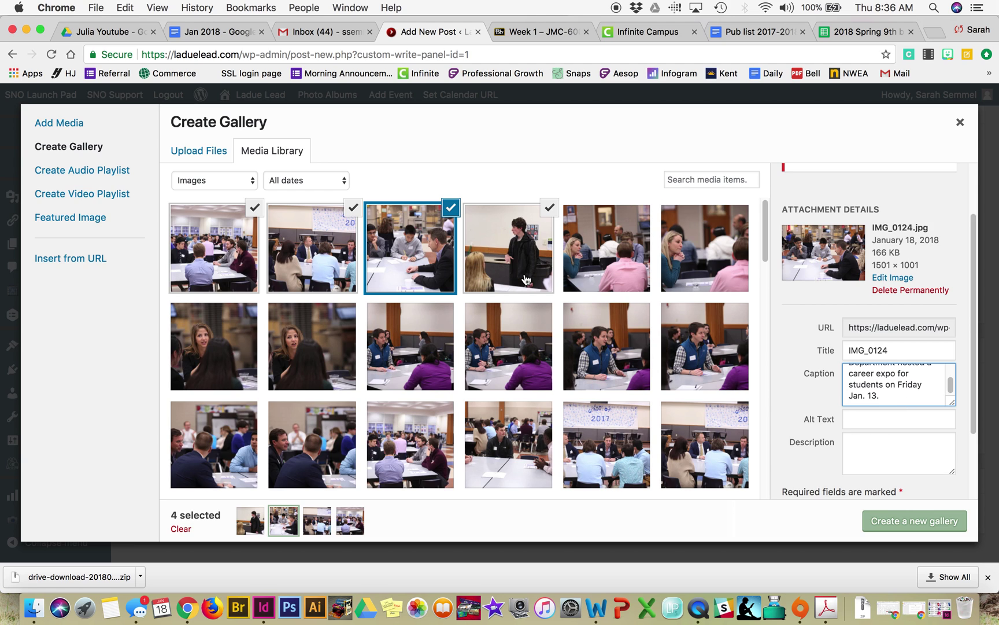
left_click(317, 260)
left_click(877, 380)
key("ctrl+v")
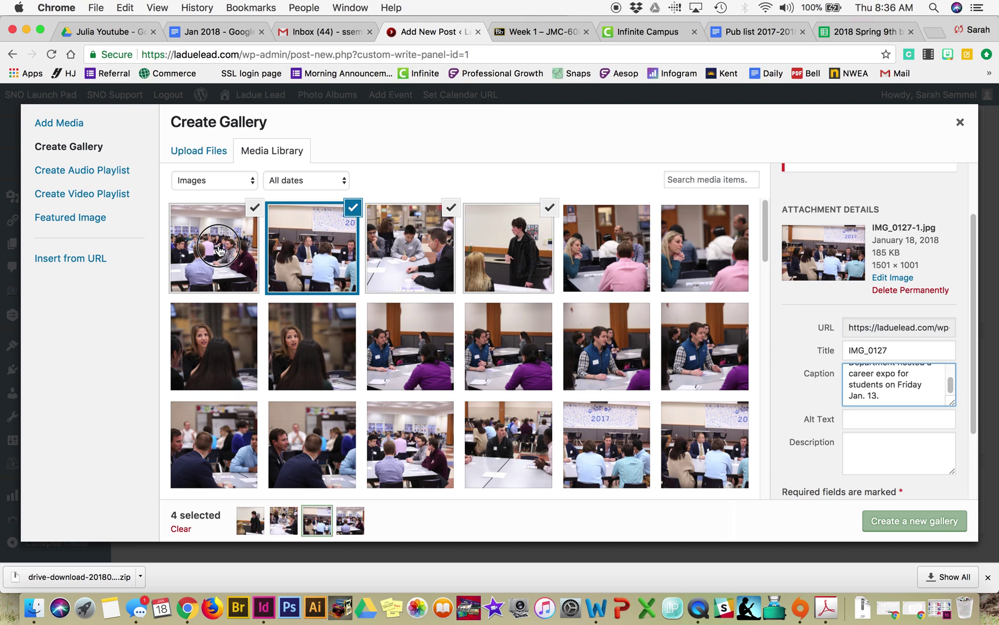
left_click(213, 241)
left_click(899, 391)
key("super+v")
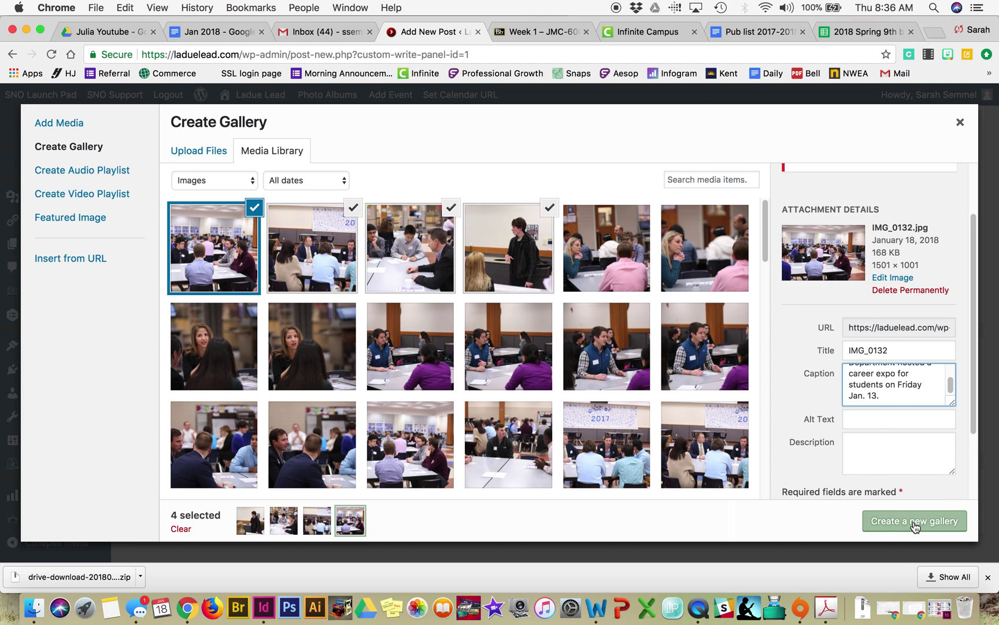
Step: Fill in the photographer credit and create the gallery from the four photos
scroll(768, 314, "down", 3)
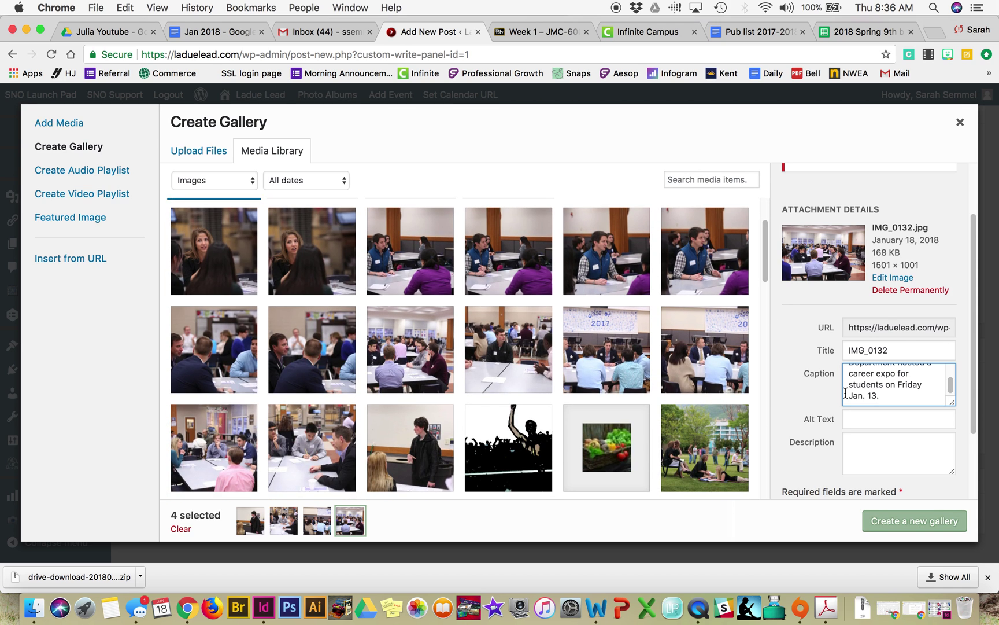
scroll(845, 392, "down", 3)
left_click(867, 442)
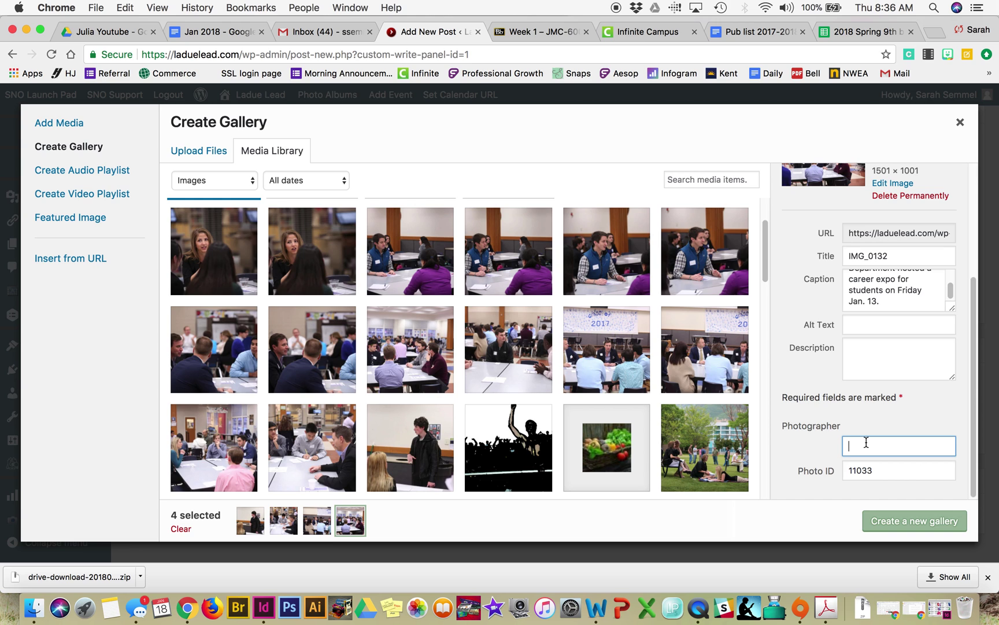
left_click(925, 527)
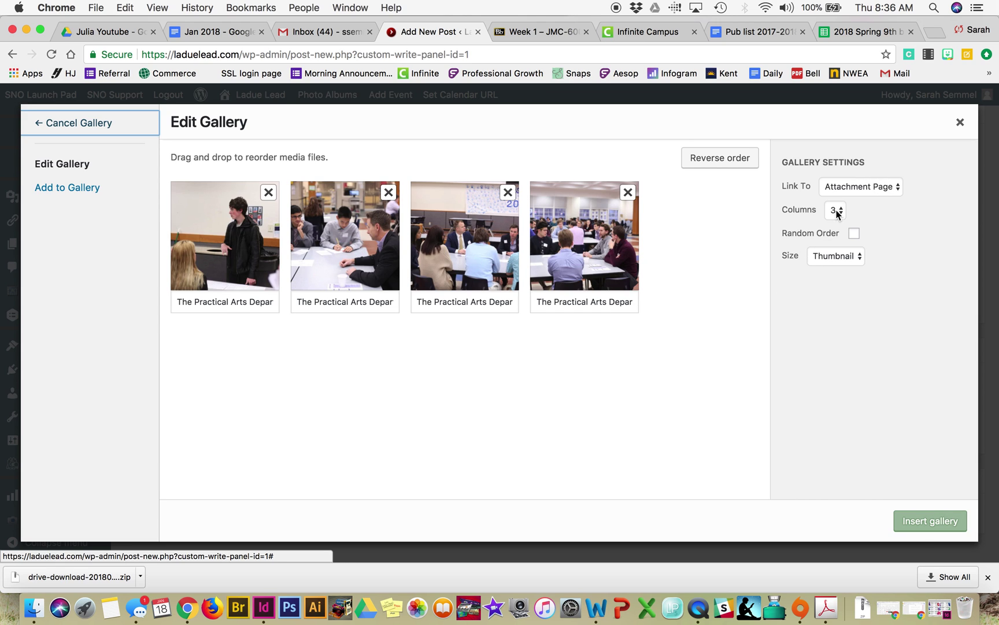
Step: Set the gallery image size to Medium and insert the four-photo gallery into the story
left_click(864, 256)
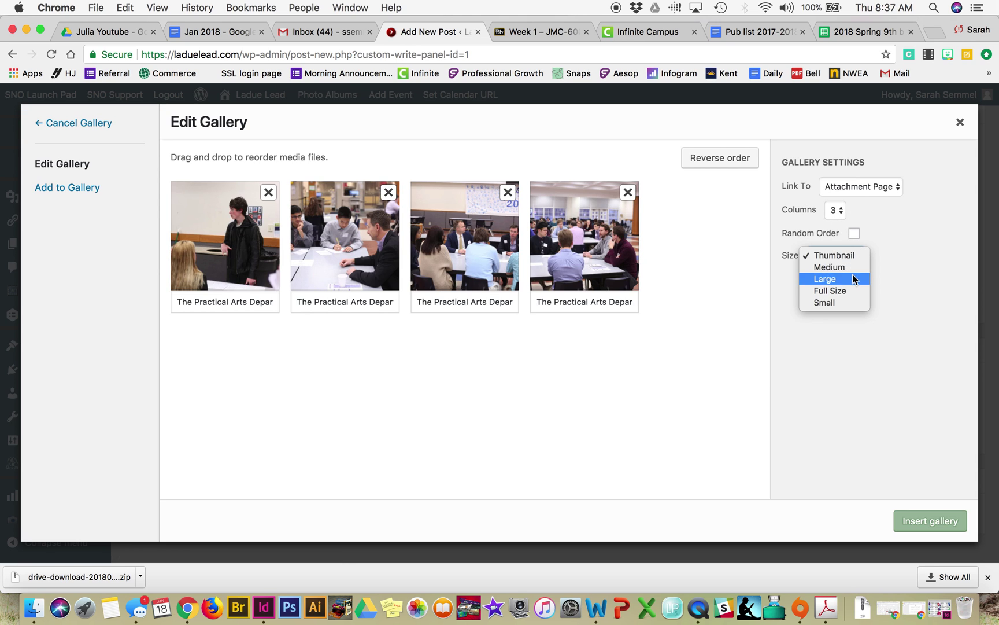
left_click(848, 267)
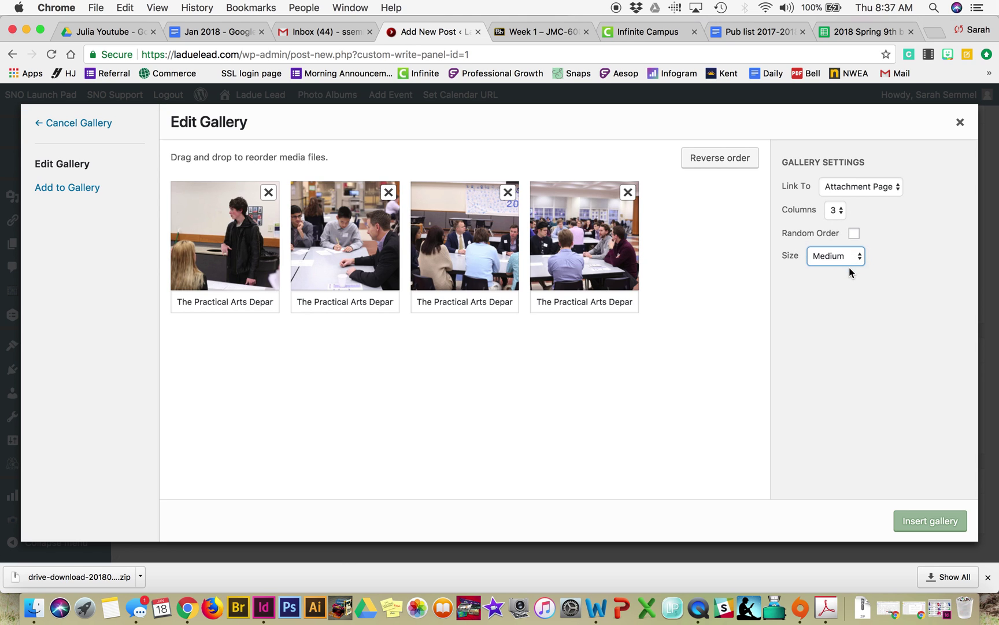
left_click(936, 527)
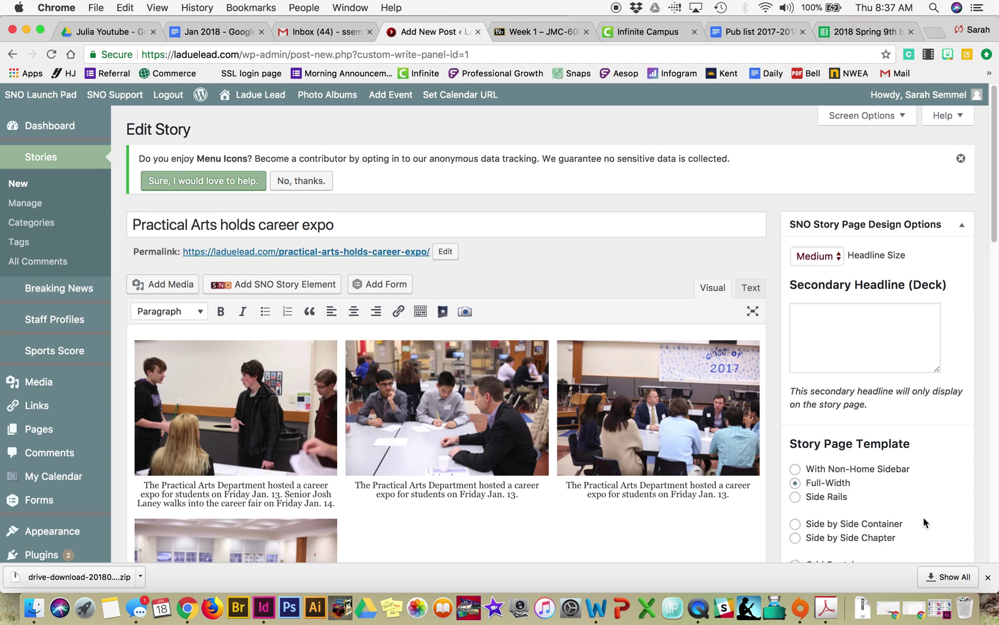
scroll(659, 254, "down", 3)
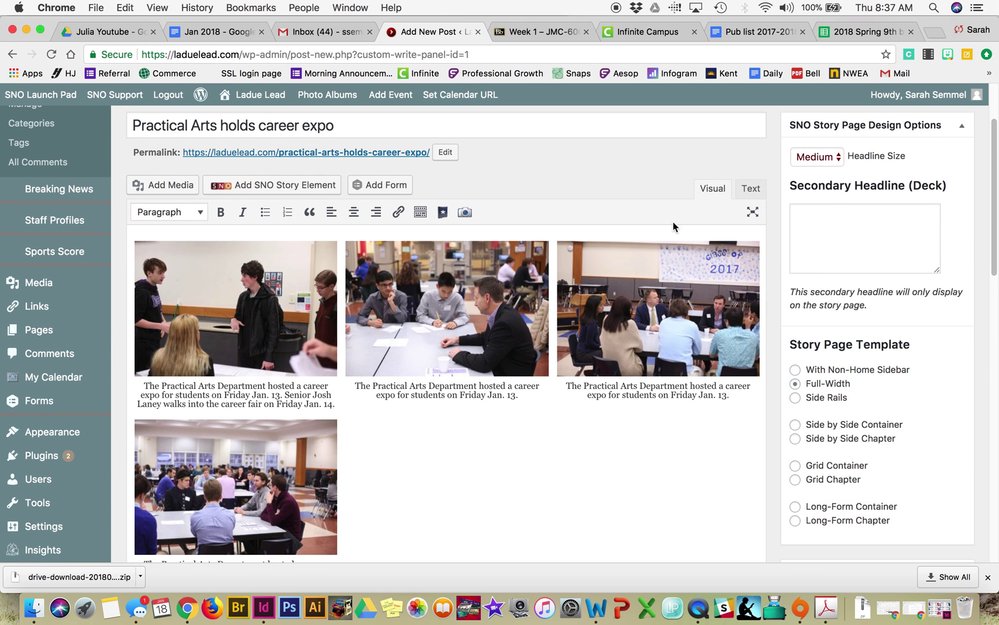
scroll(611, 317, "down", 2)
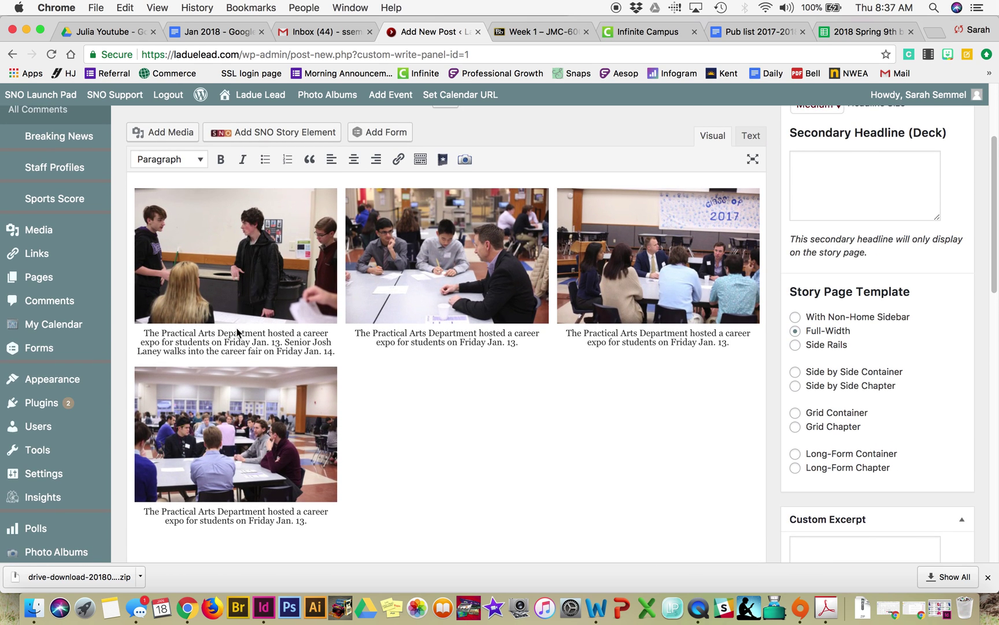
left_click(437, 341)
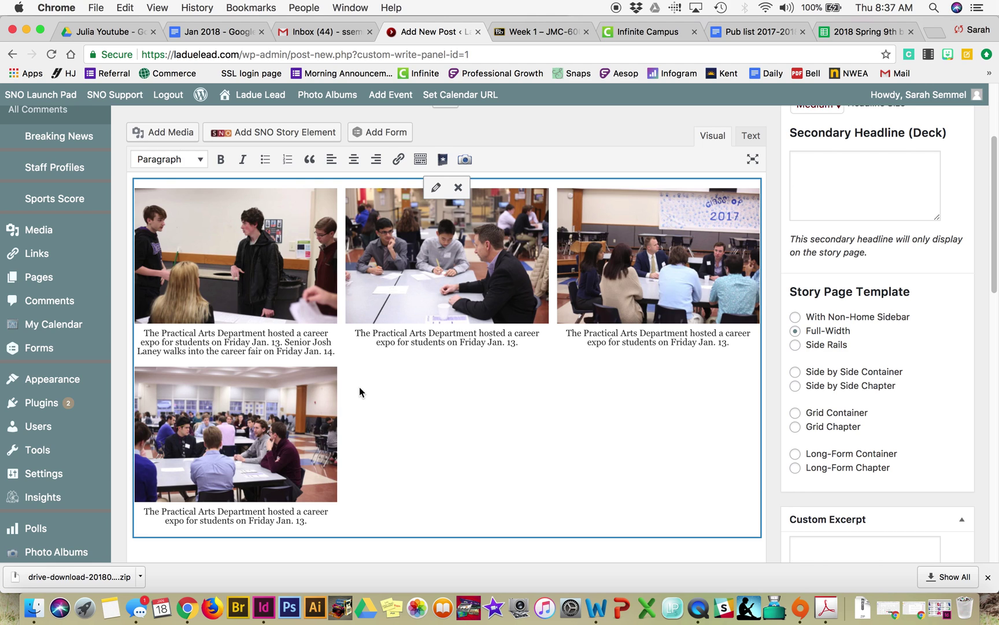
left_click(437, 190)
left_click(554, 301)
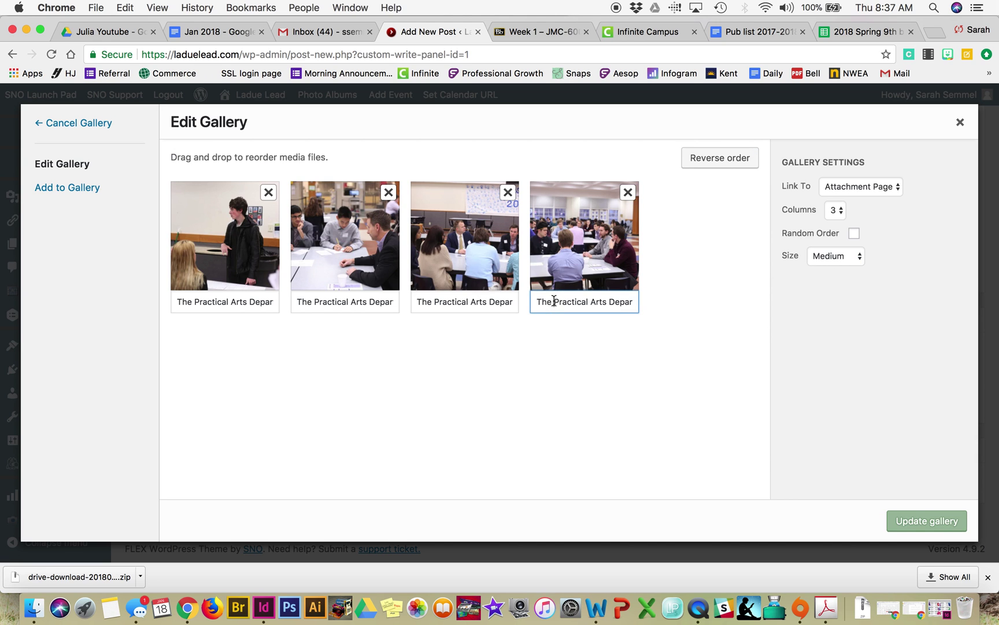
triple_click(603, 299)
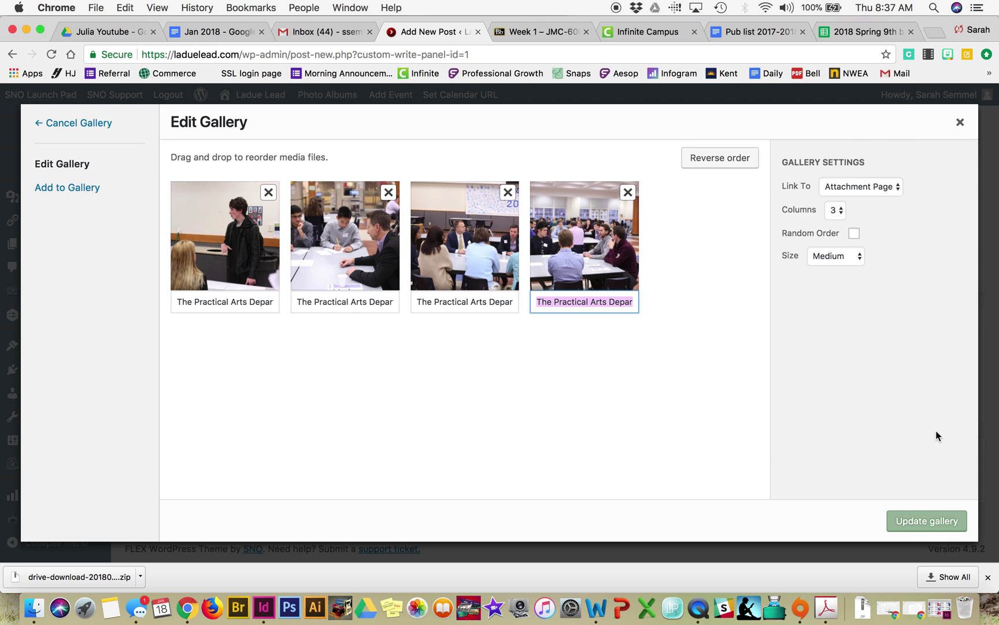
left_click(920, 522)
scroll(276, 399, "down", 5)
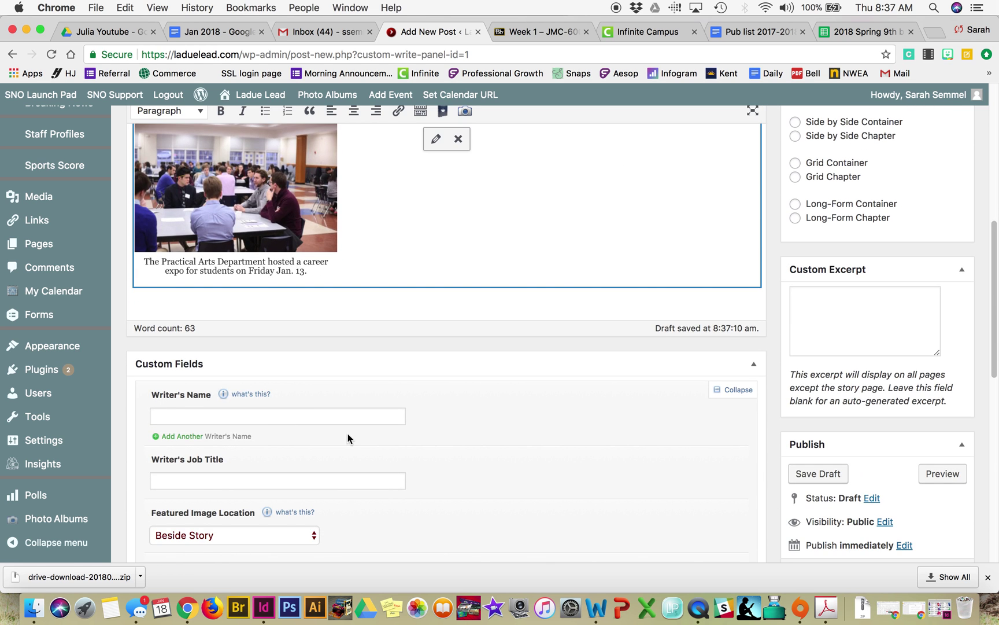
scroll(235, 408, "down", 3)
left_click(238, 332)
left_click(214, 393)
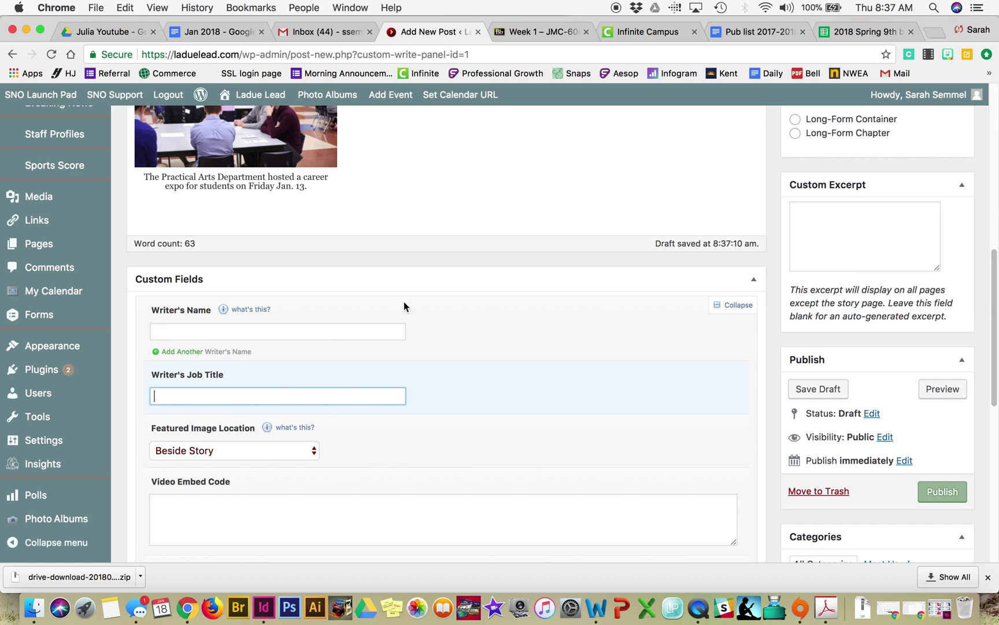
scroll(403, 306, "up", 10)
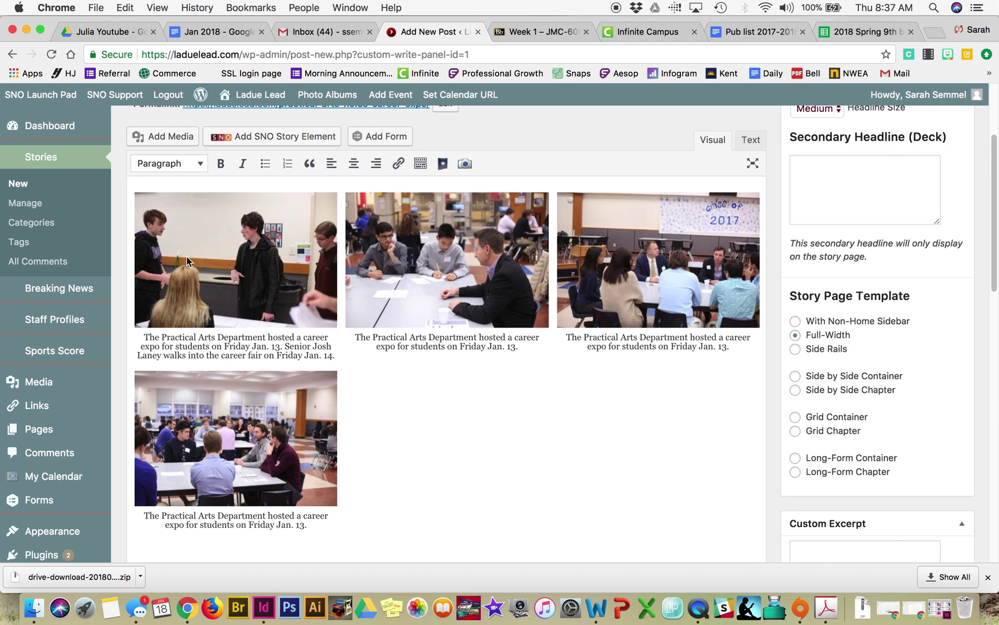
left_click(189, 254)
scroll(191, 252, "up", 1)
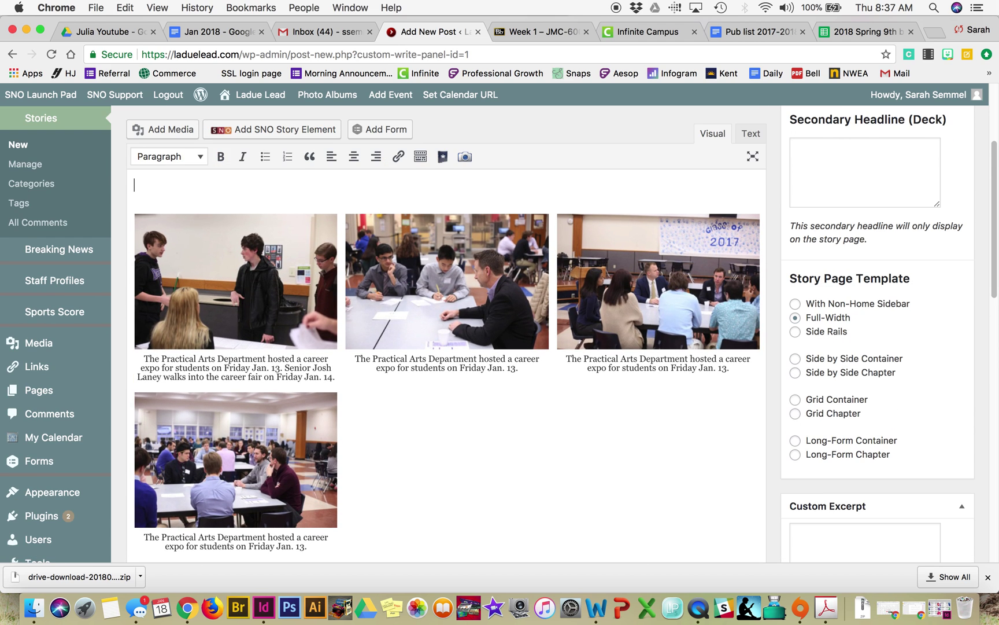
Step: Add a line above the gallery and repeat 'Blur blurb' ten times on it
key("Return")
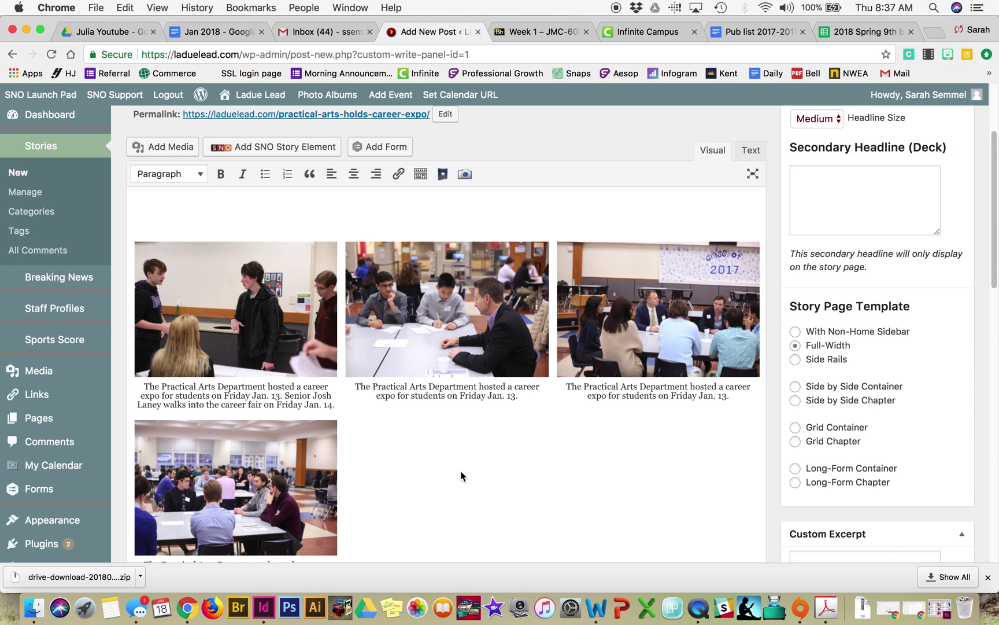
left_click(478, 219)
type("Blur blurb")
left_click_drag(223, 212, 104, 212)
key("super+v")
key("super+v")
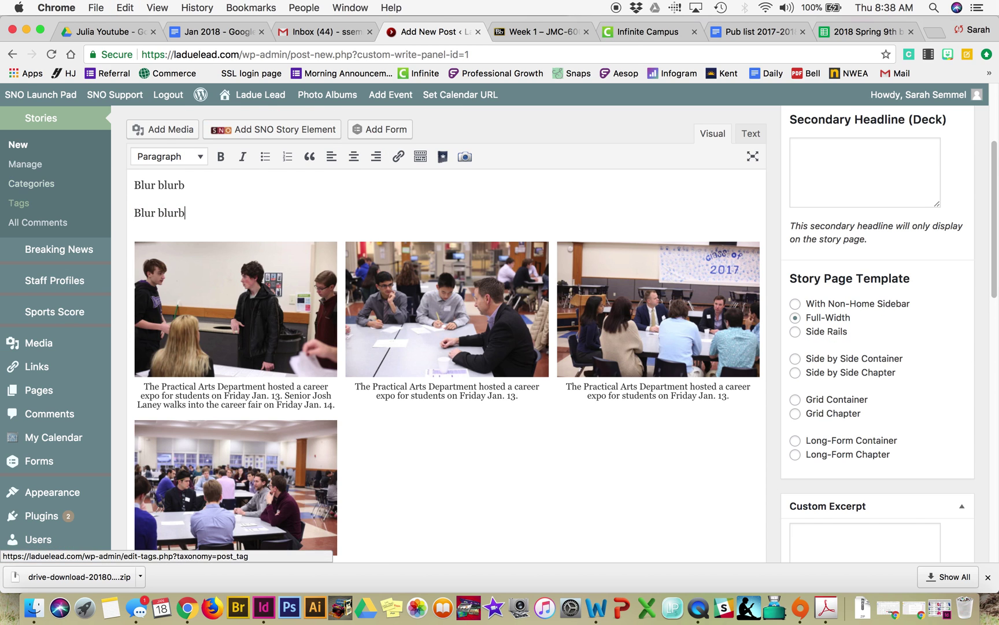
key("super+z")
scroll(202, 349, "up", 5)
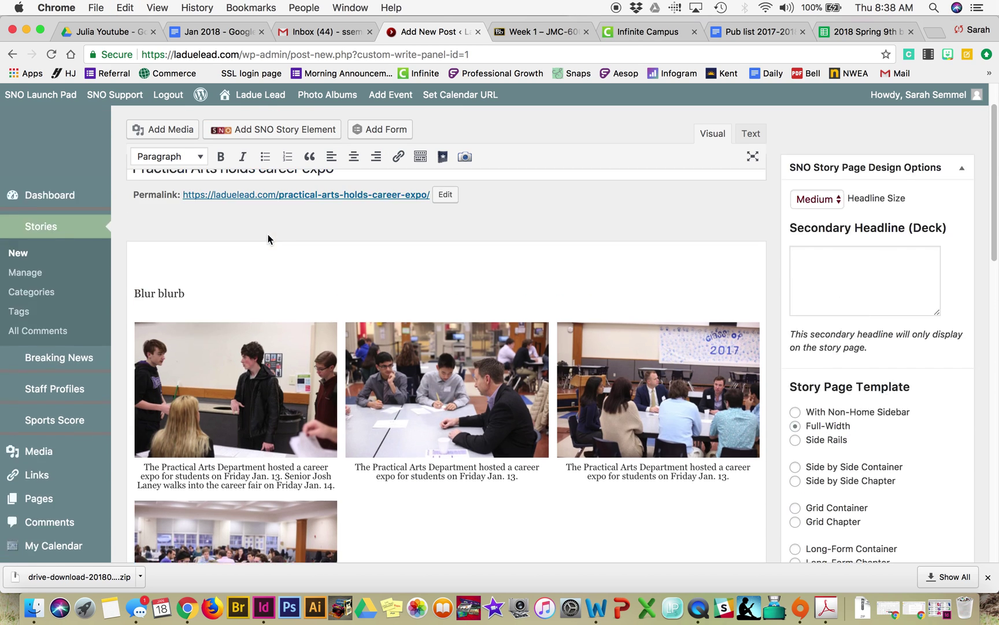
key("super+v")
key("super+v")
key("super+v")
key("super+v")
key("super+v")
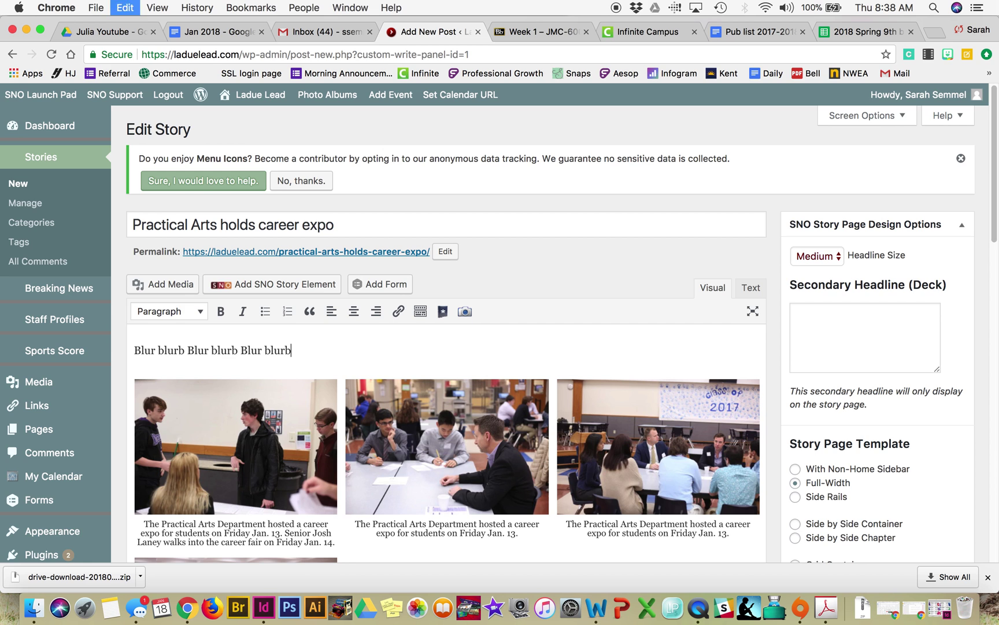
key("super+v")
key("super+v")
key("super+v")
key("super+v")
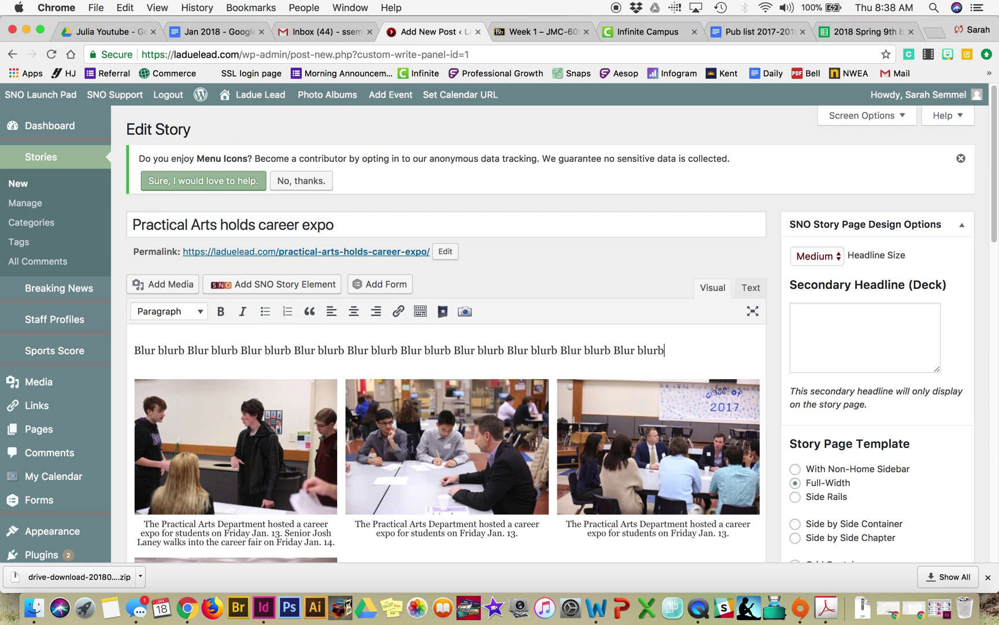
scroll(611, 458, "down", 3)
scroll(576, 277, "down", 10)
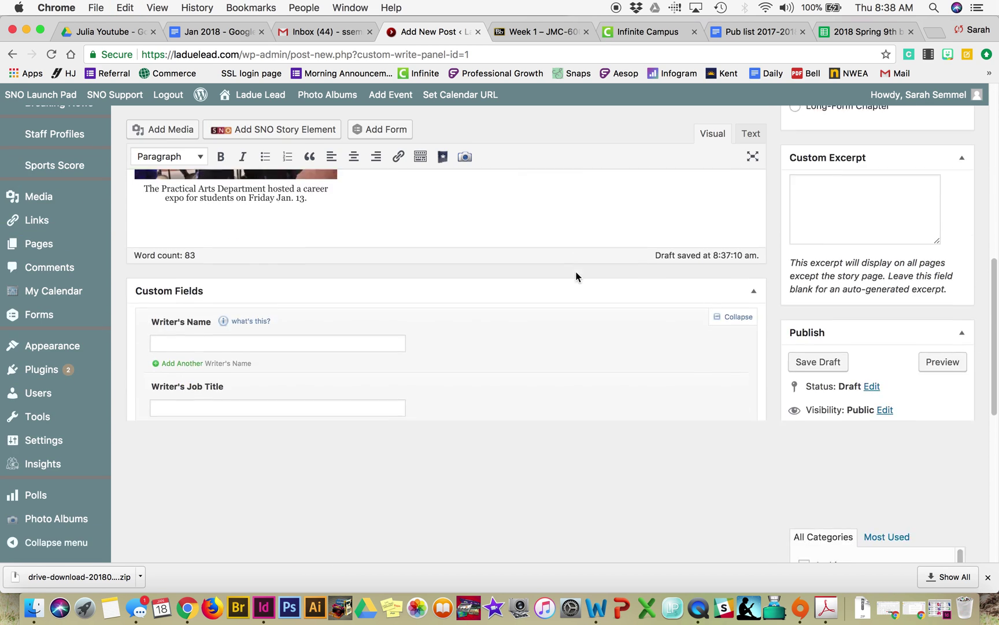
Step: Set IMG_0124, the photo of students and a man at a table, as the featured image
scroll(606, 314, "down", 5)
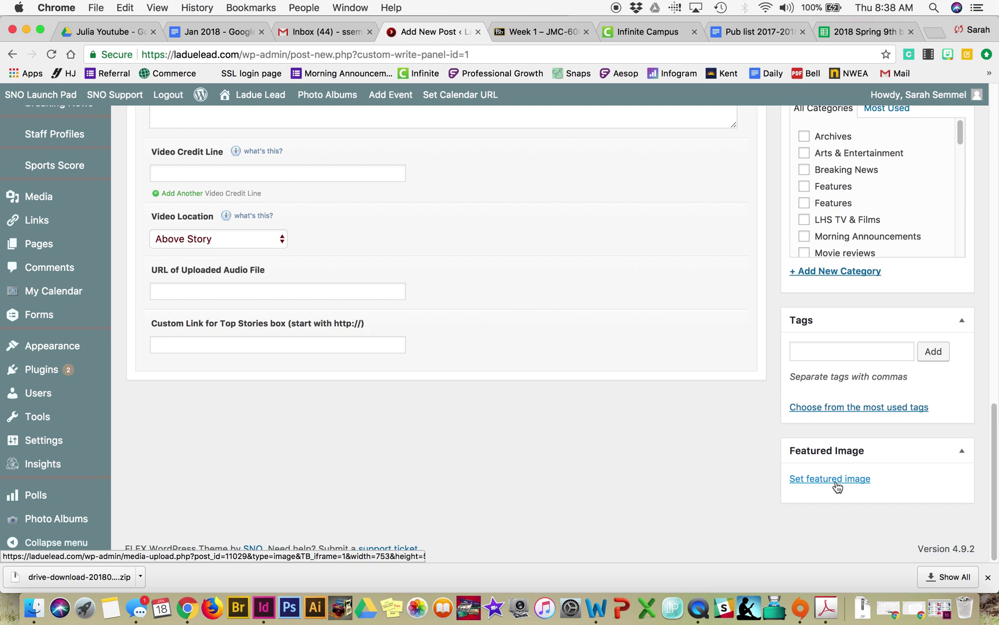
left_click(834, 480)
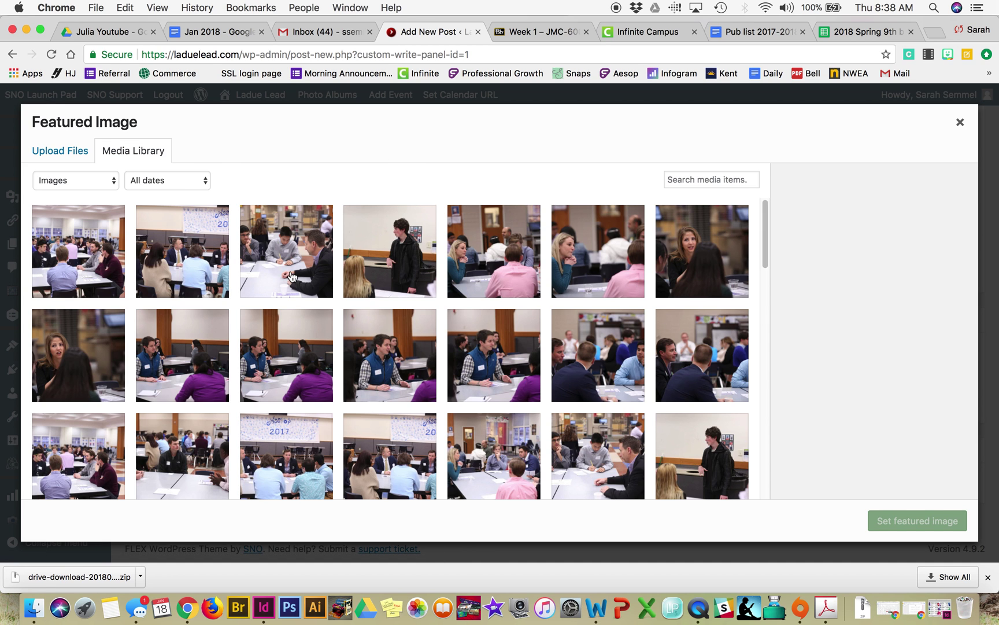
left_click(254, 228)
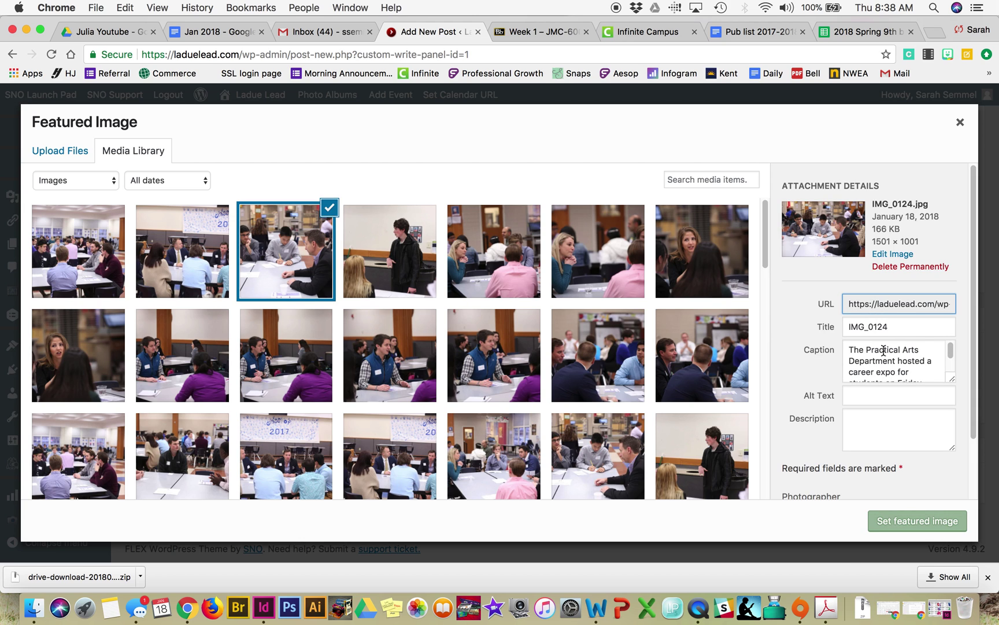
left_click(911, 524)
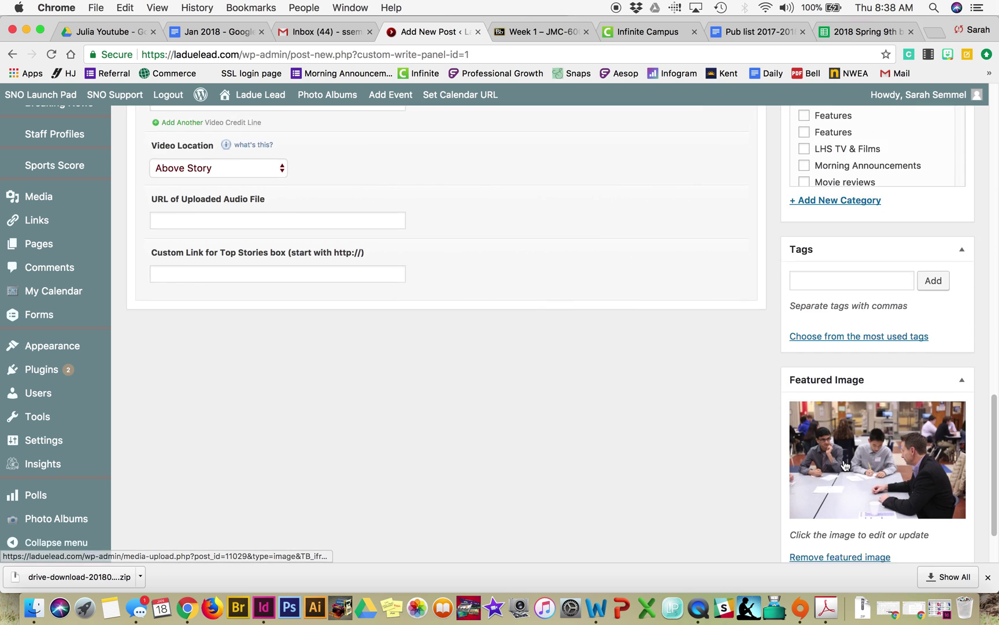
scroll(833, 468, "up", 5)
Step: Switch the story's Featured Image Location from Beside Story to Do Not Display in Custom Fields
scroll(844, 418, "up", 1)
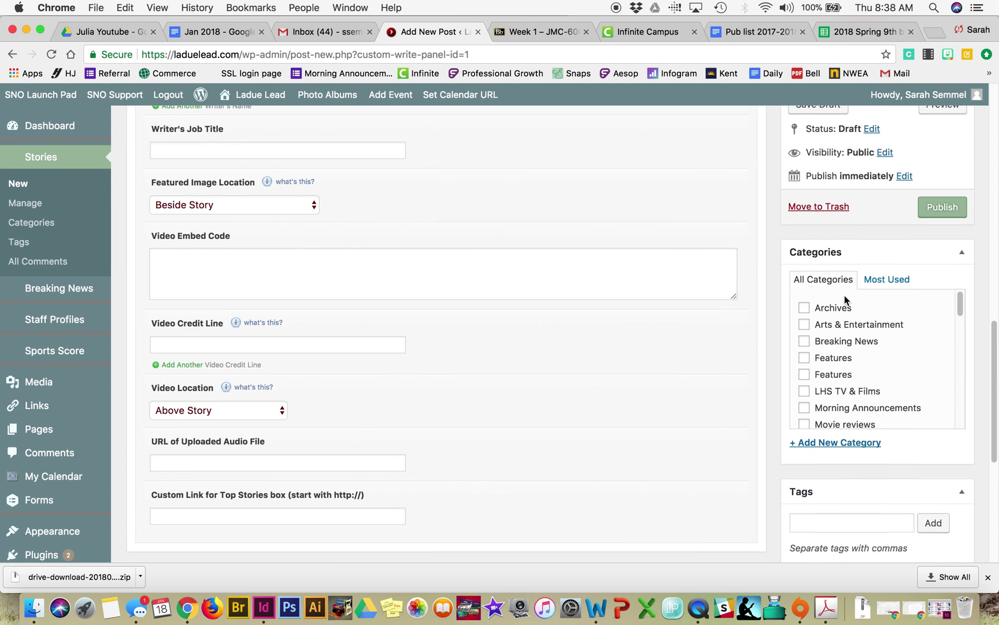
scroll(866, 403, "down", 5)
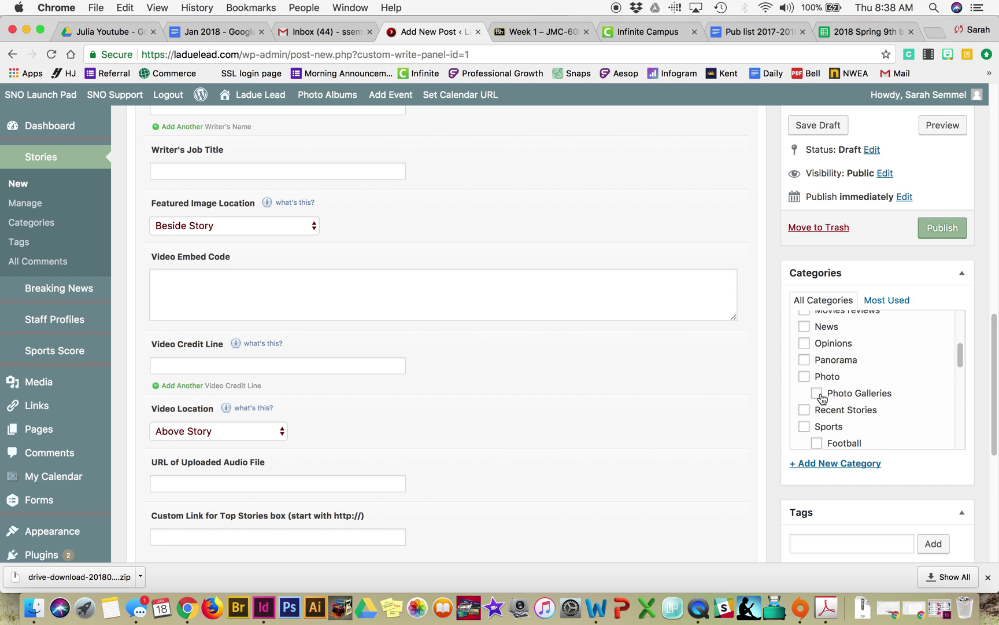
scroll(821, 394, "down", 10)
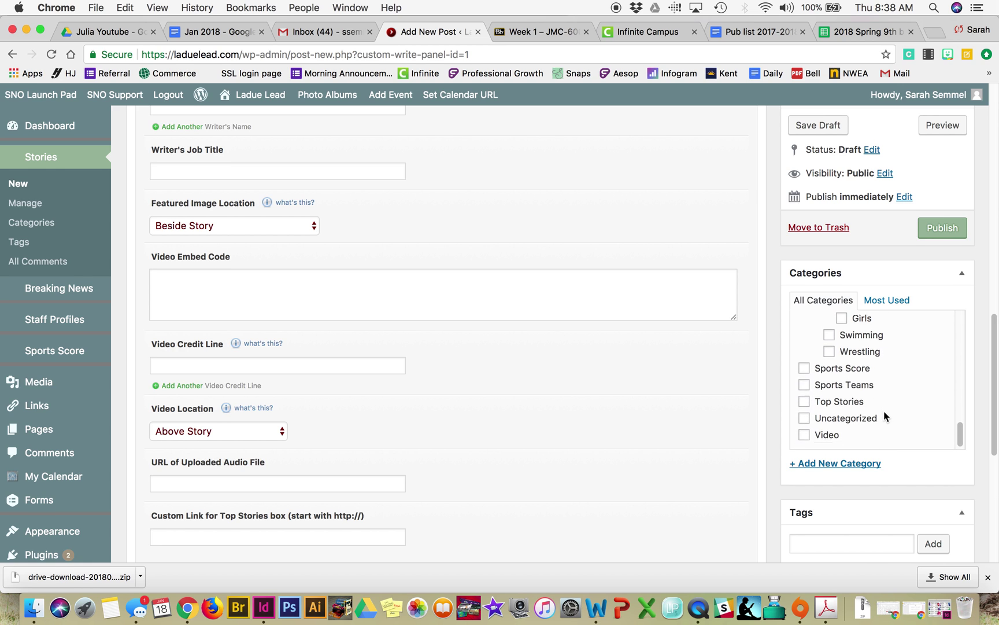
scroll(886, 356, "up", 2)
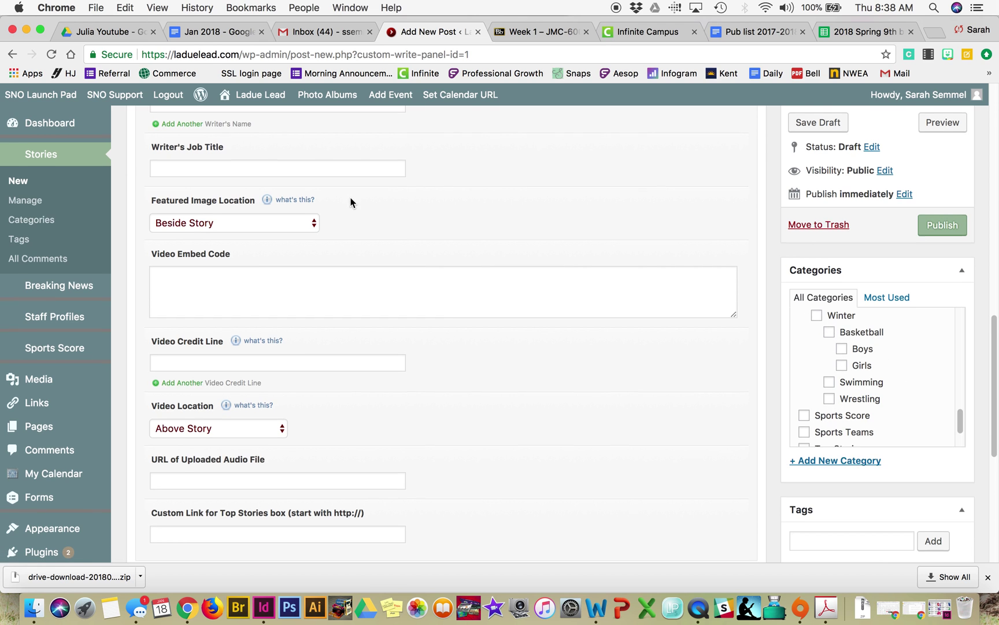
scroll(351, 199, "up", 3)
left_click(278, 324)
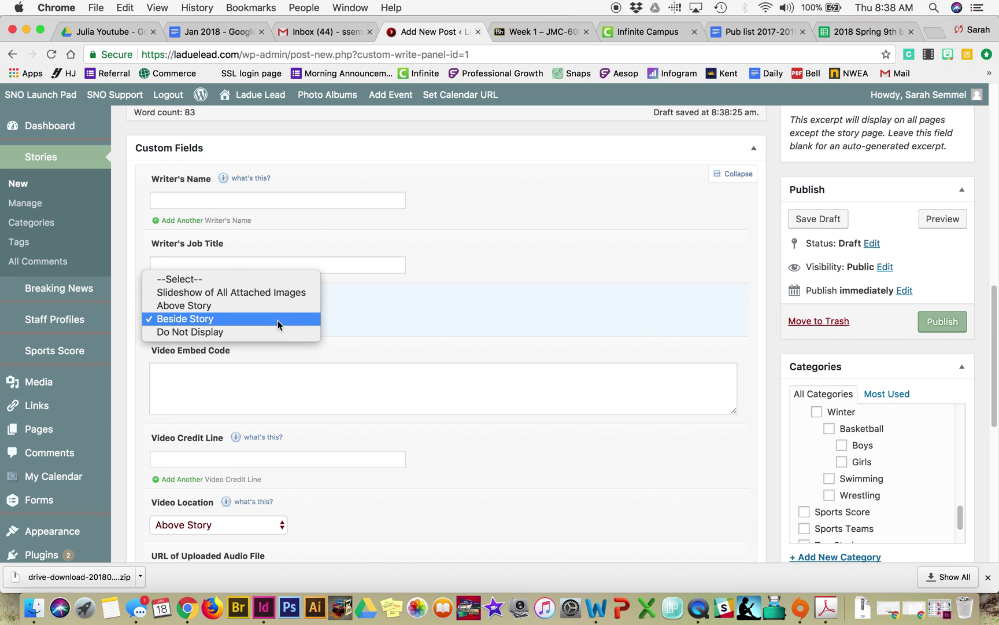
left_click(250, 333)
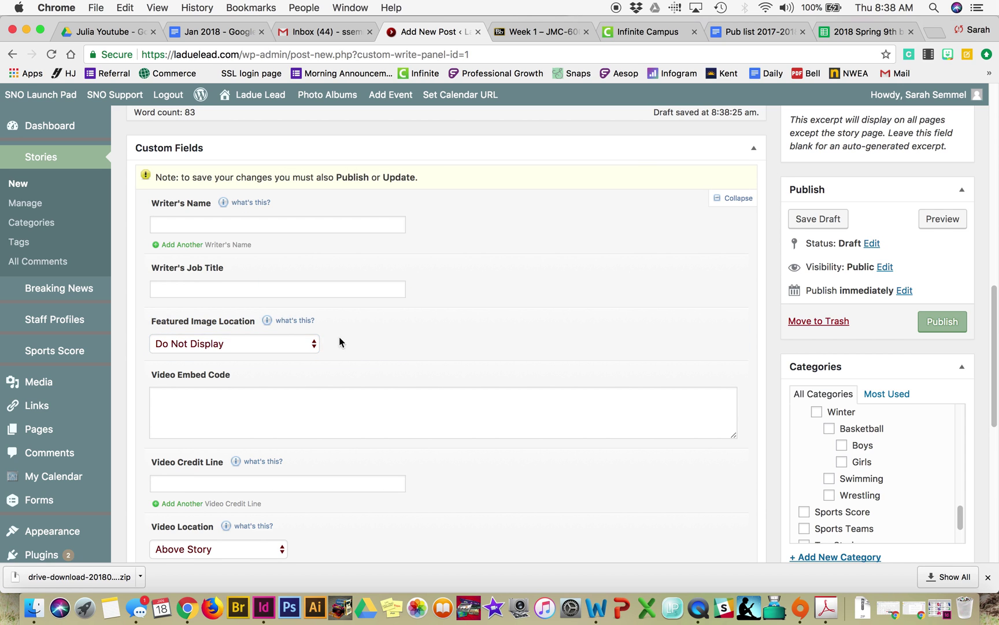
scroll(744, 374, "up", 3)
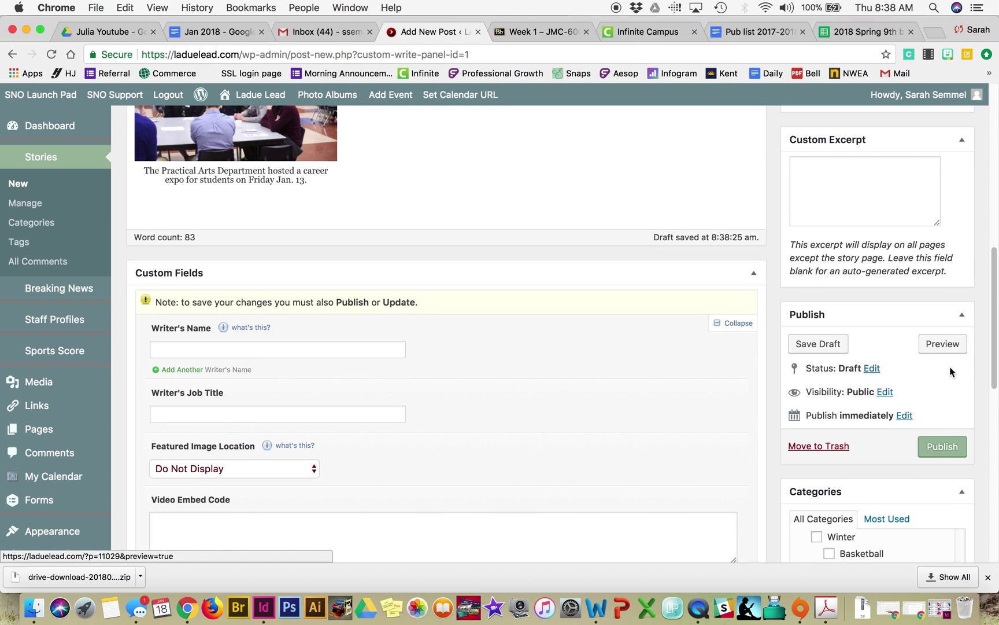
left_click(949, 347)
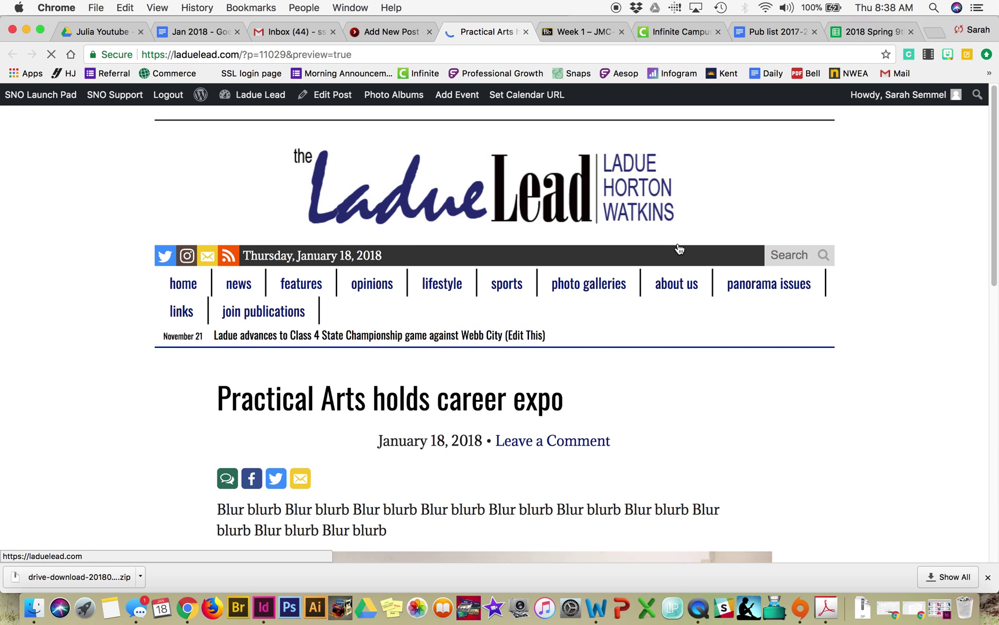
scroll(720, 431, "down", 4)
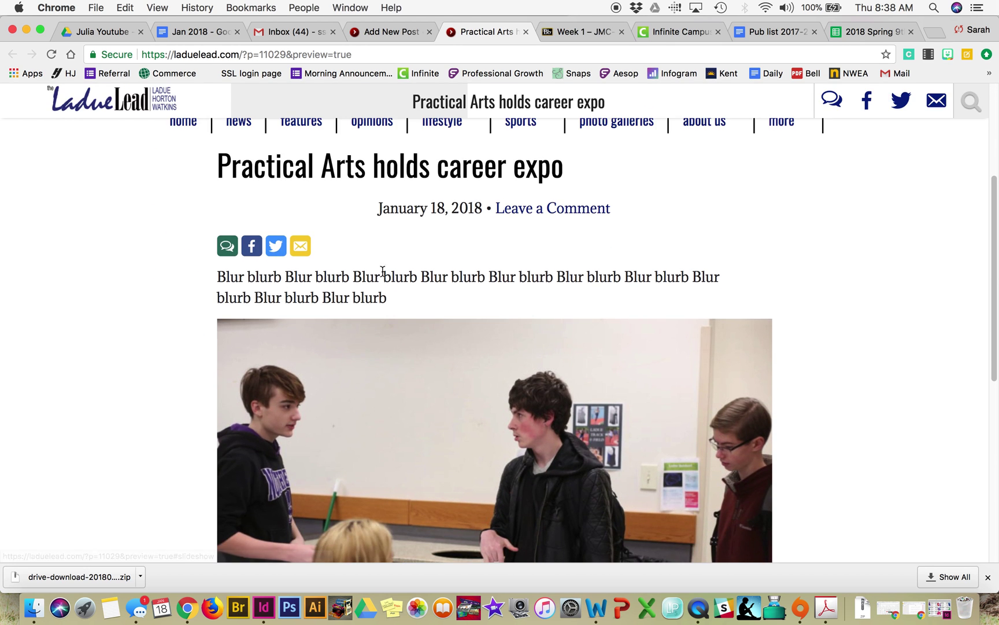
scroll(555, 284, "down", 3)
scroll(555, 285, "down", 4)
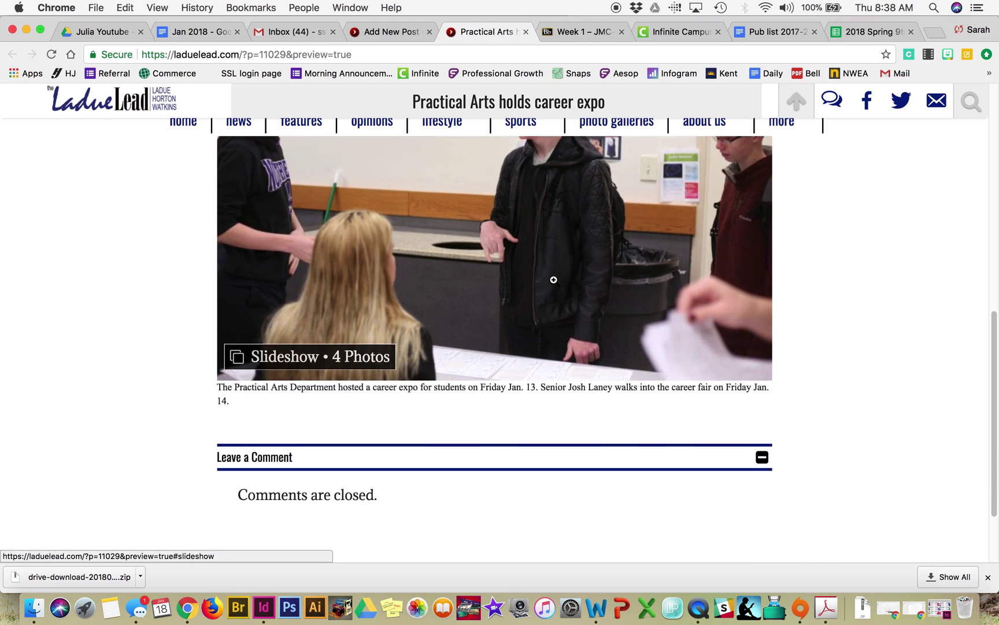
scroll(589, 290, "up", 3)
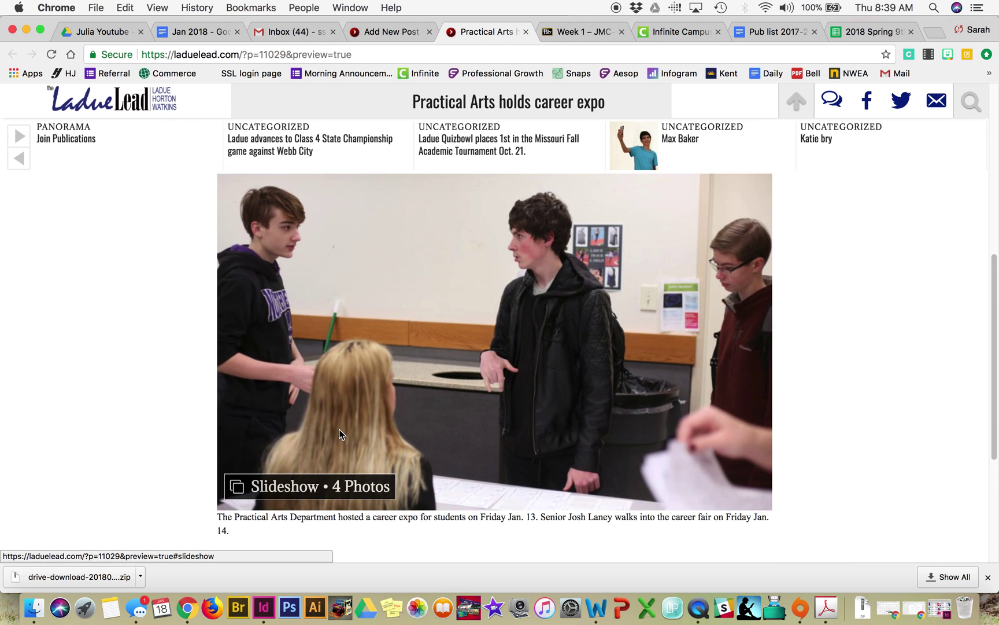
left_click(342, 433)
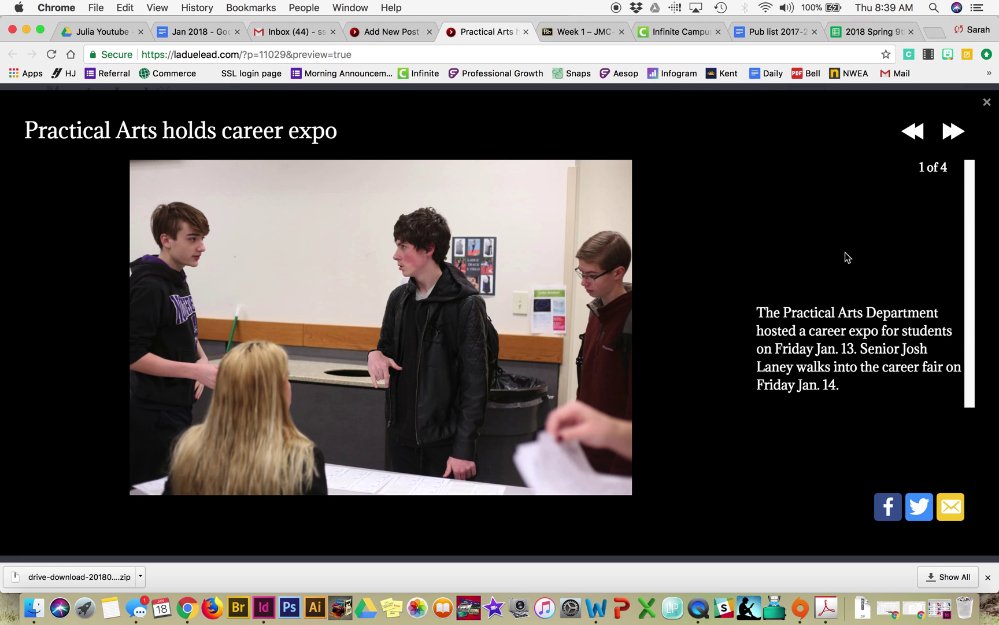
left_click(955, 134)
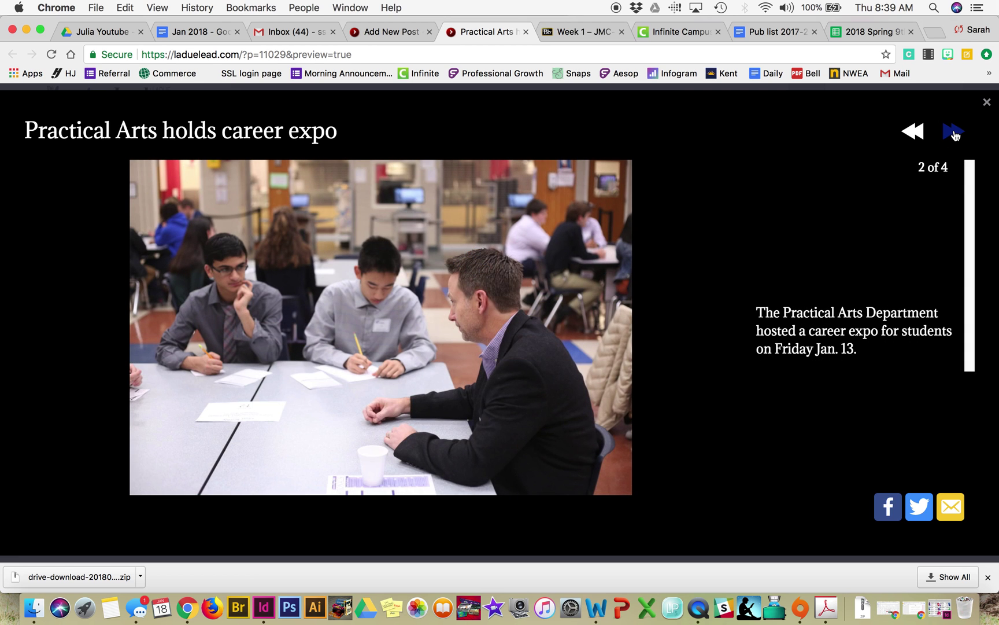
left_click(954, 134)
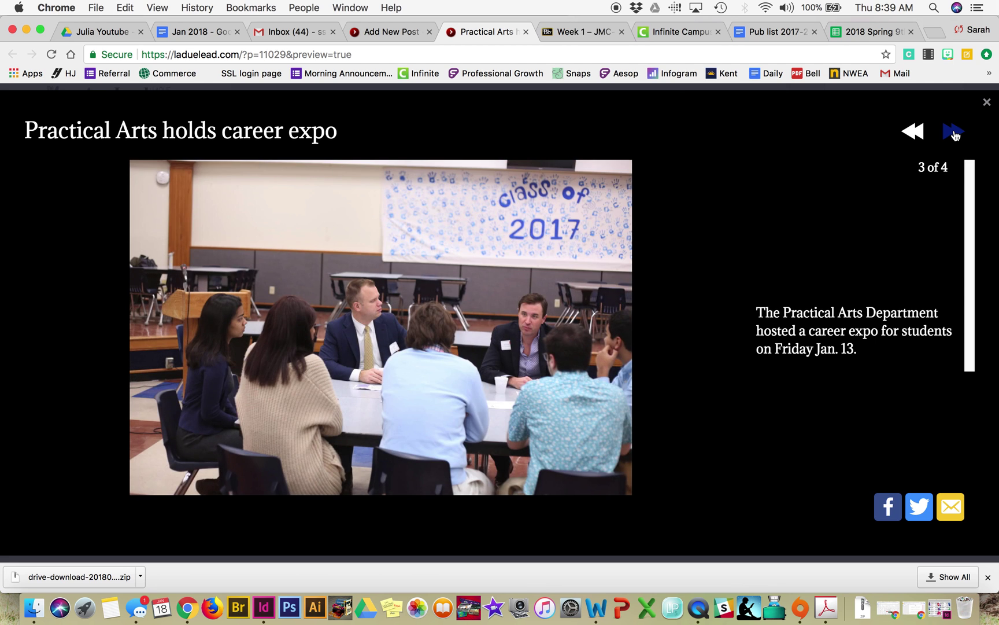
left_click(954, 135)
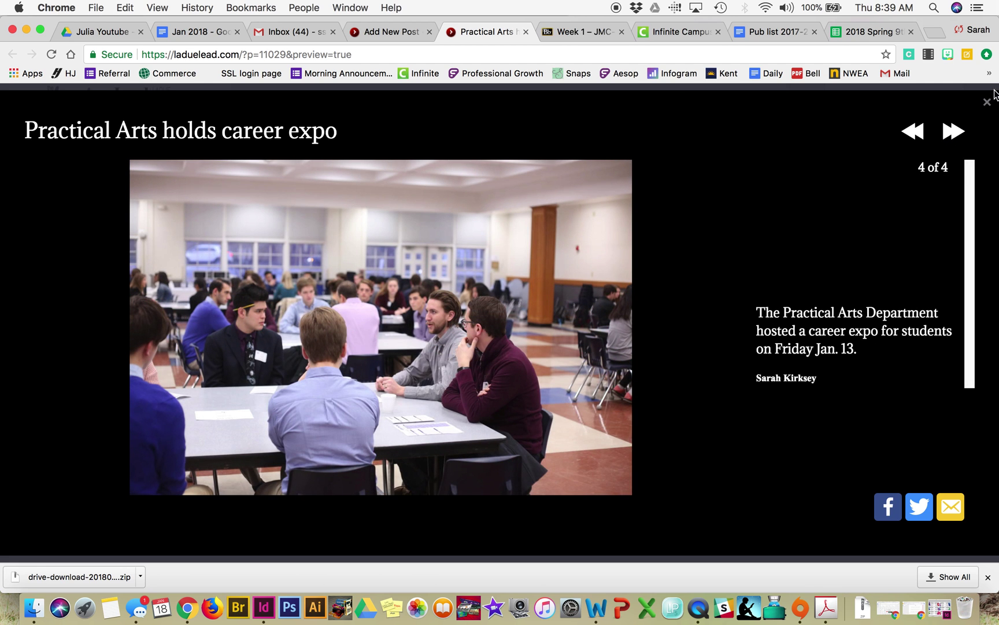
left_click(987, 103)
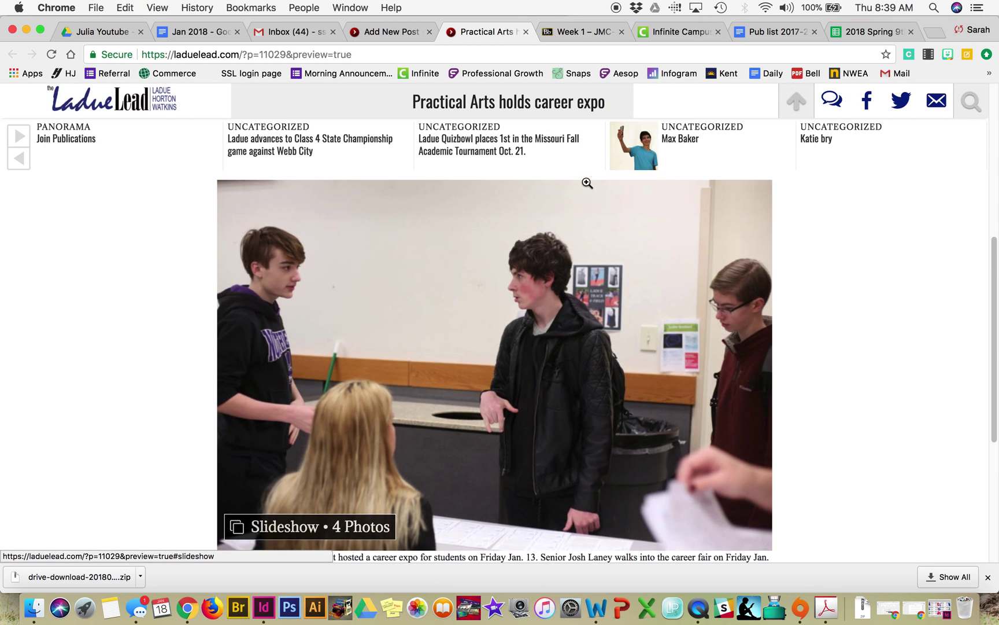
scroll(586, 183, "up", 3)
left_click(525, 31)
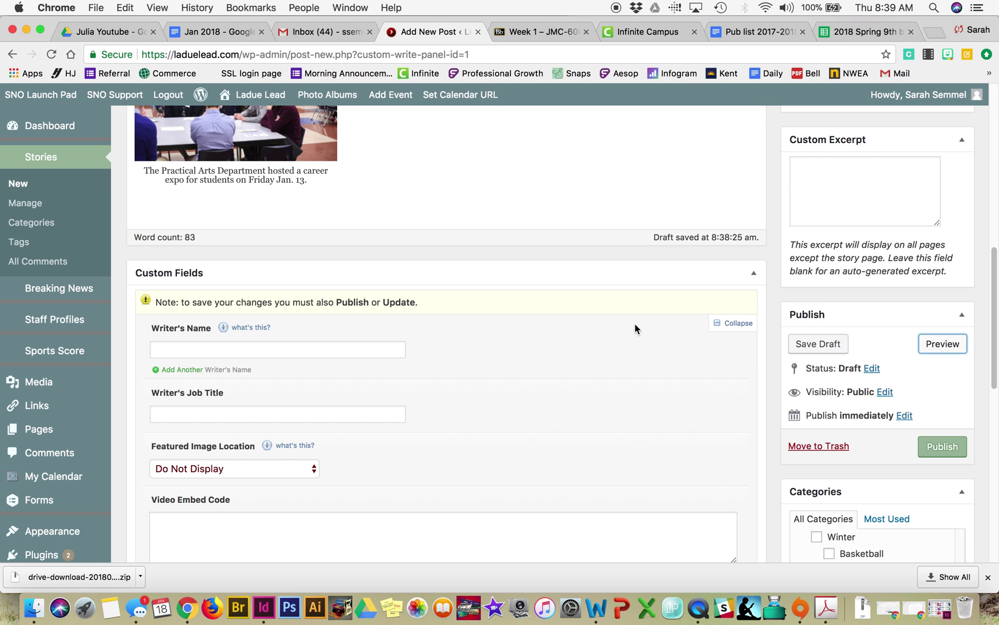
scroll(635, 326, "up", 8)
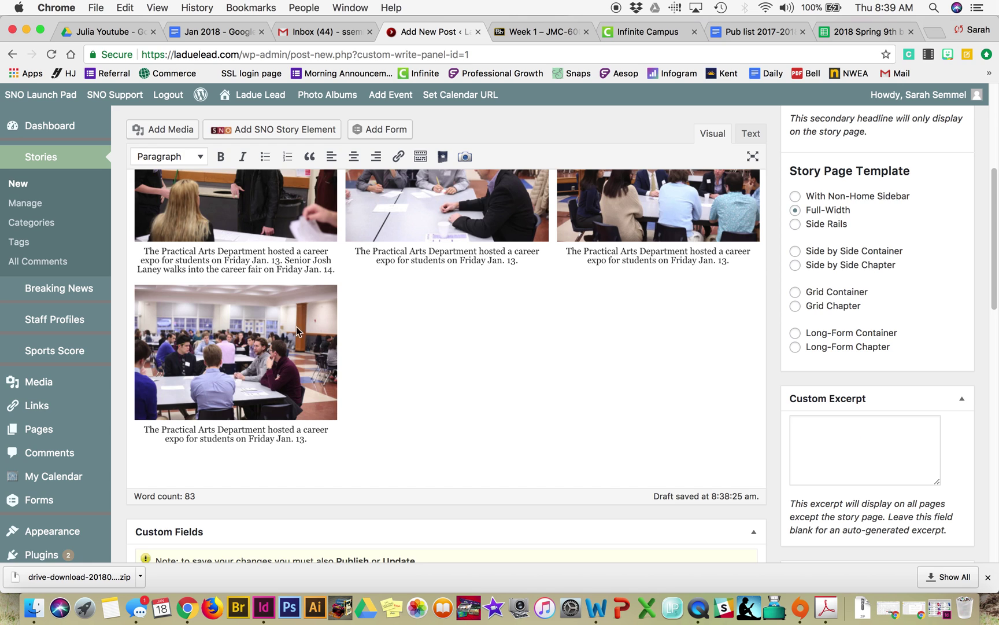
scroll(490, 354, "up", 4)
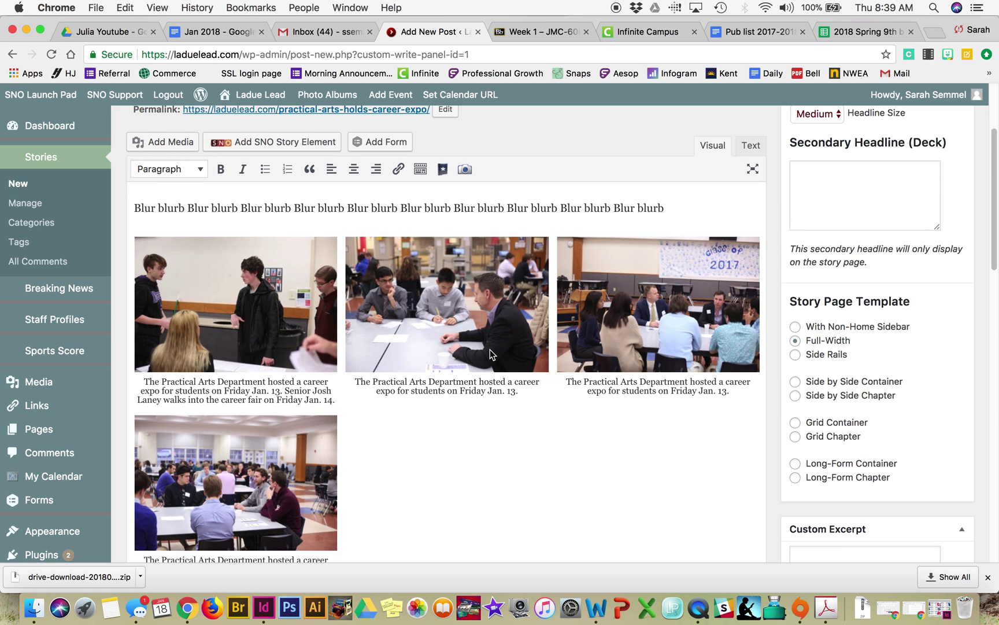